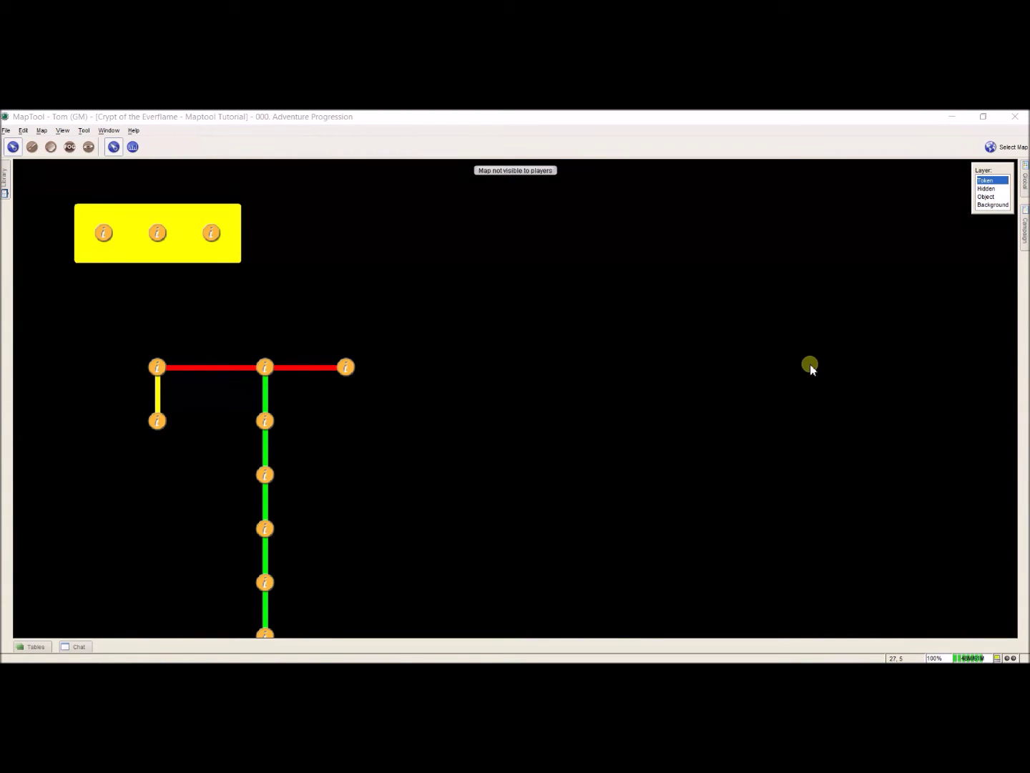
Show the grid overlay on the First Flight map and hide it again.
click(741, 325)
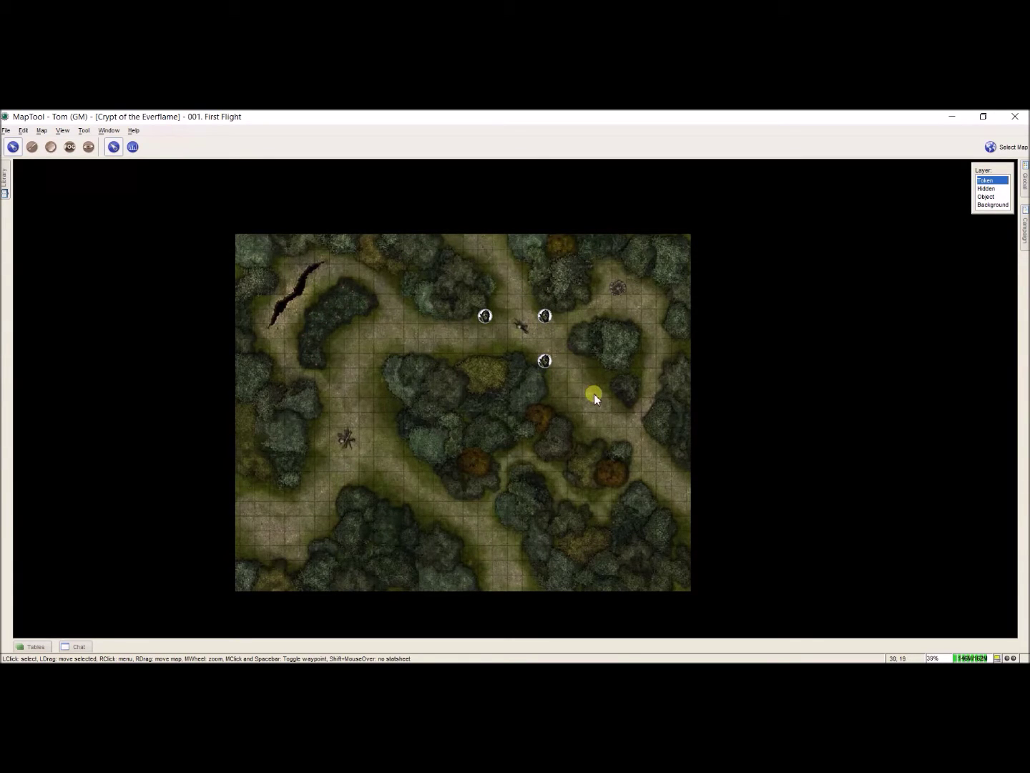
key(ctrl+g)
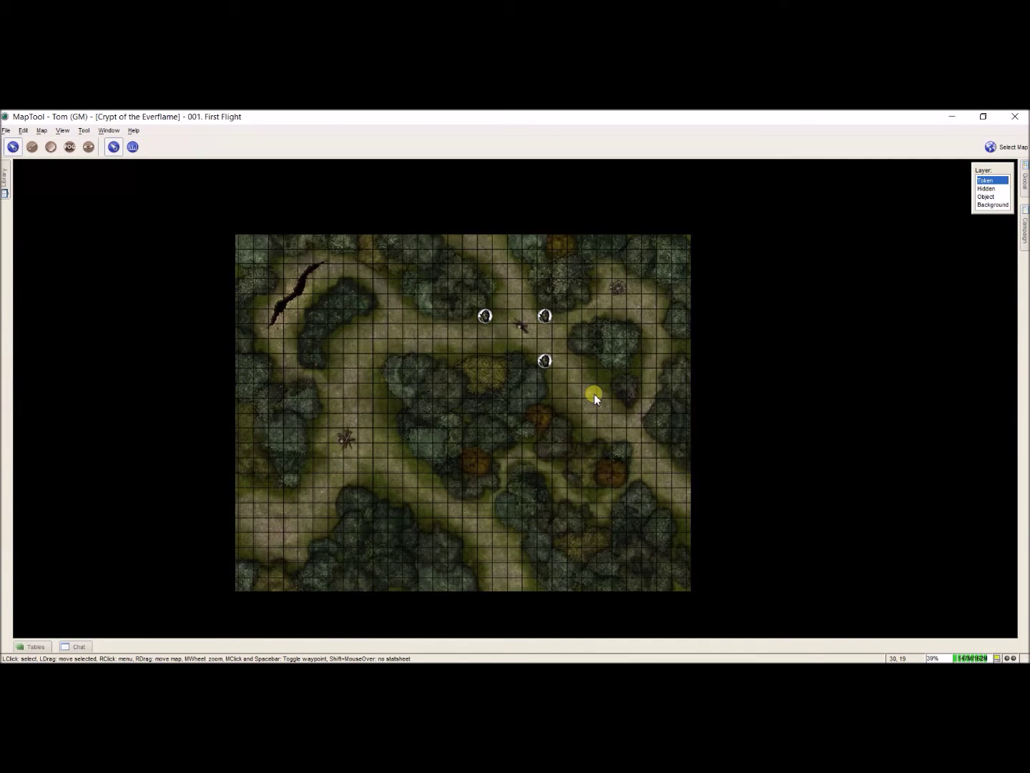
key(ctrl+g)
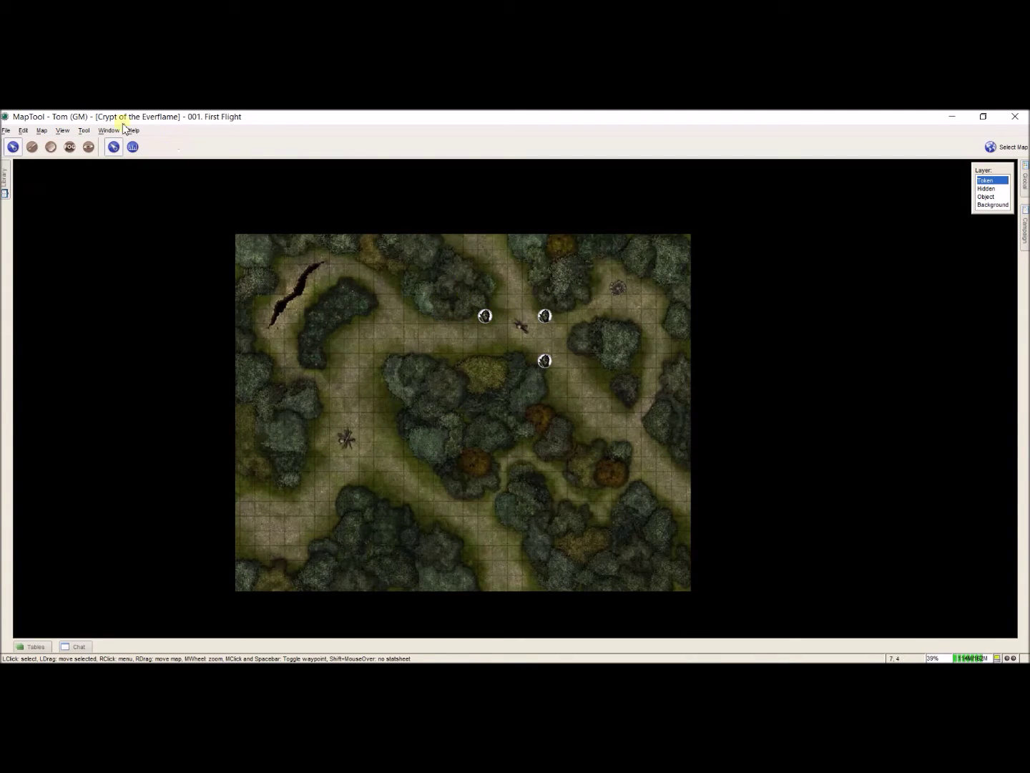
Export the First Flight map to the Desktop as a MapTool Map file.
click(44, 131)
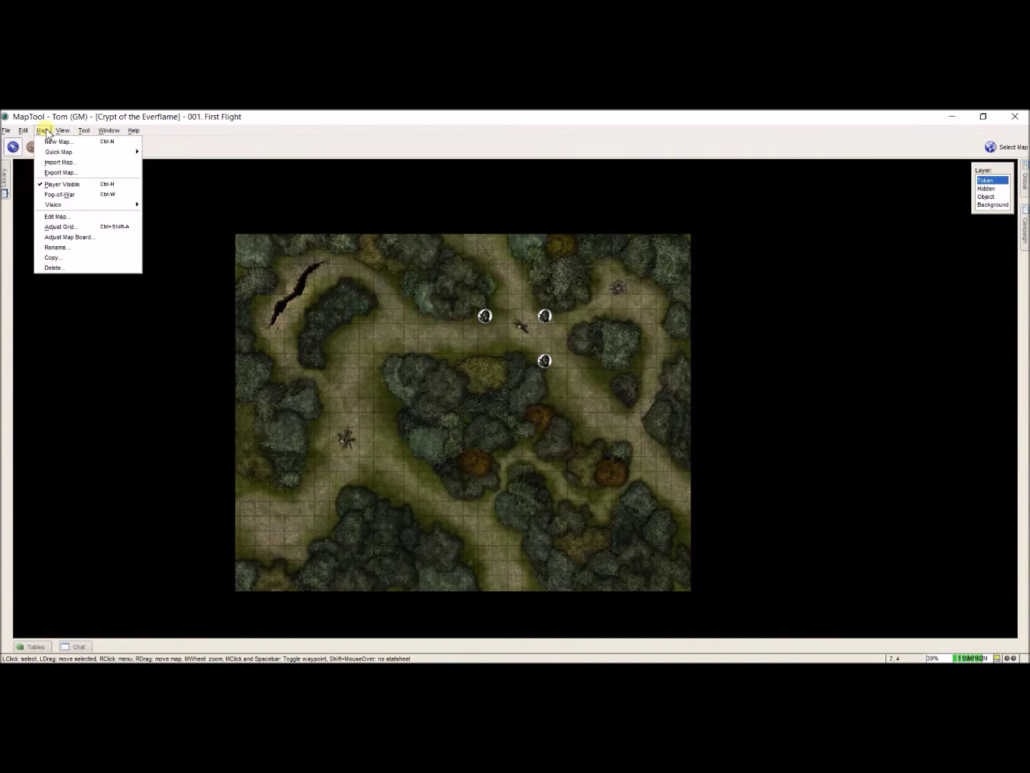
click(46, 174)
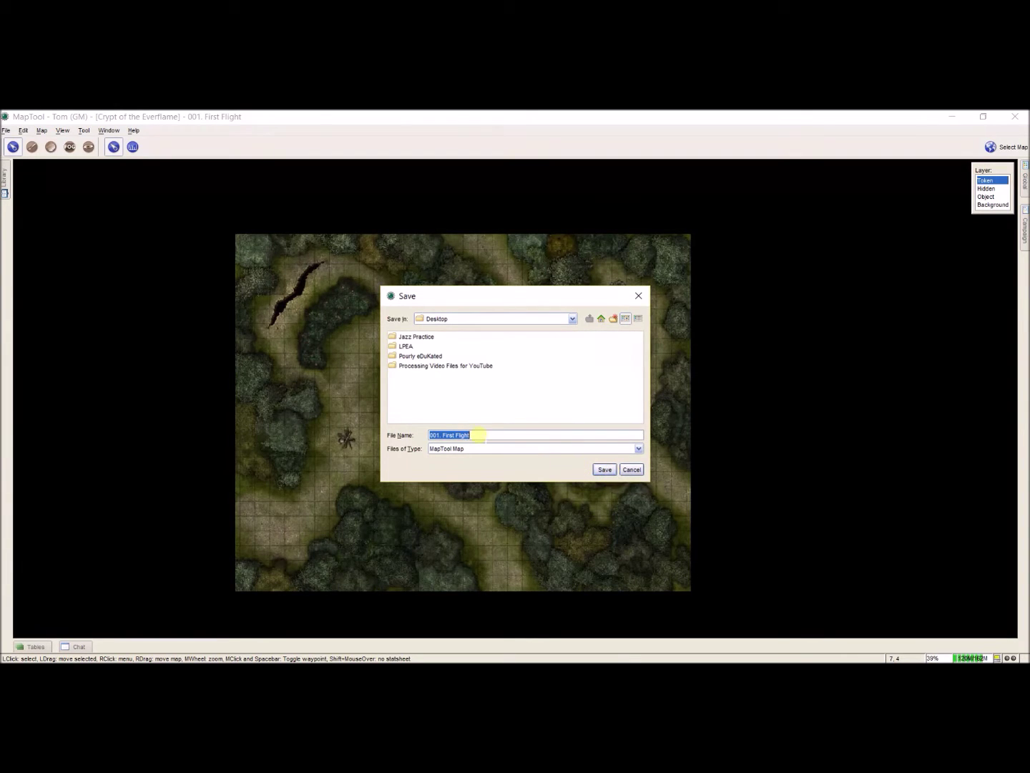
click(467, 435)
click(604, 470)
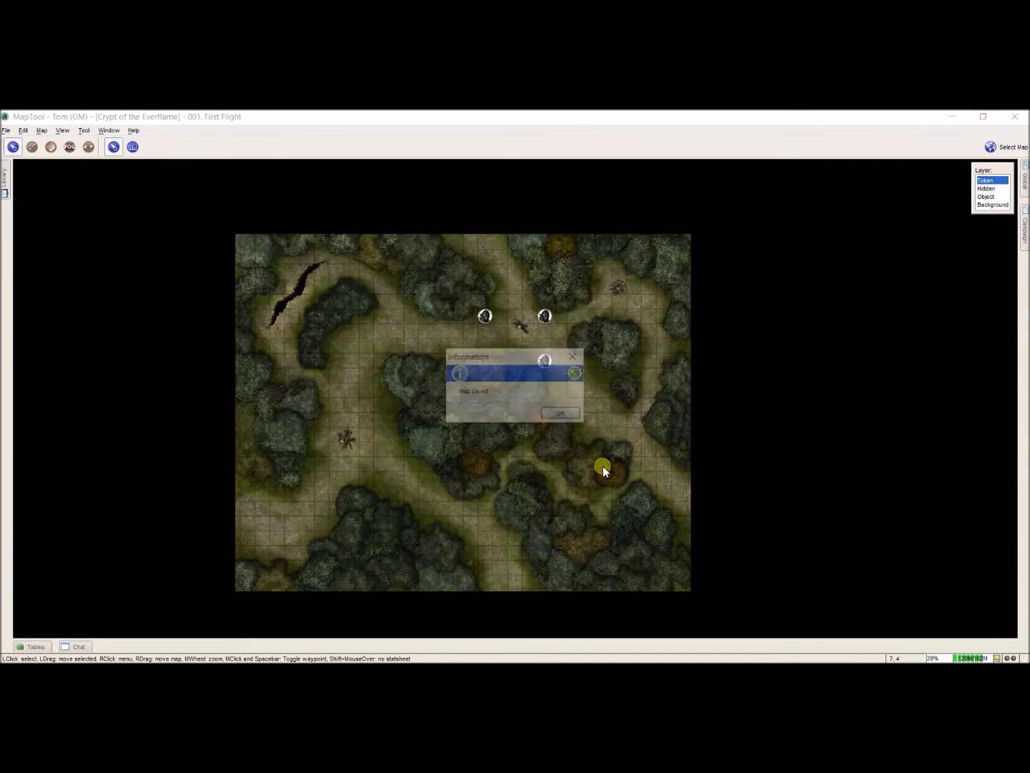
click(556, 415)
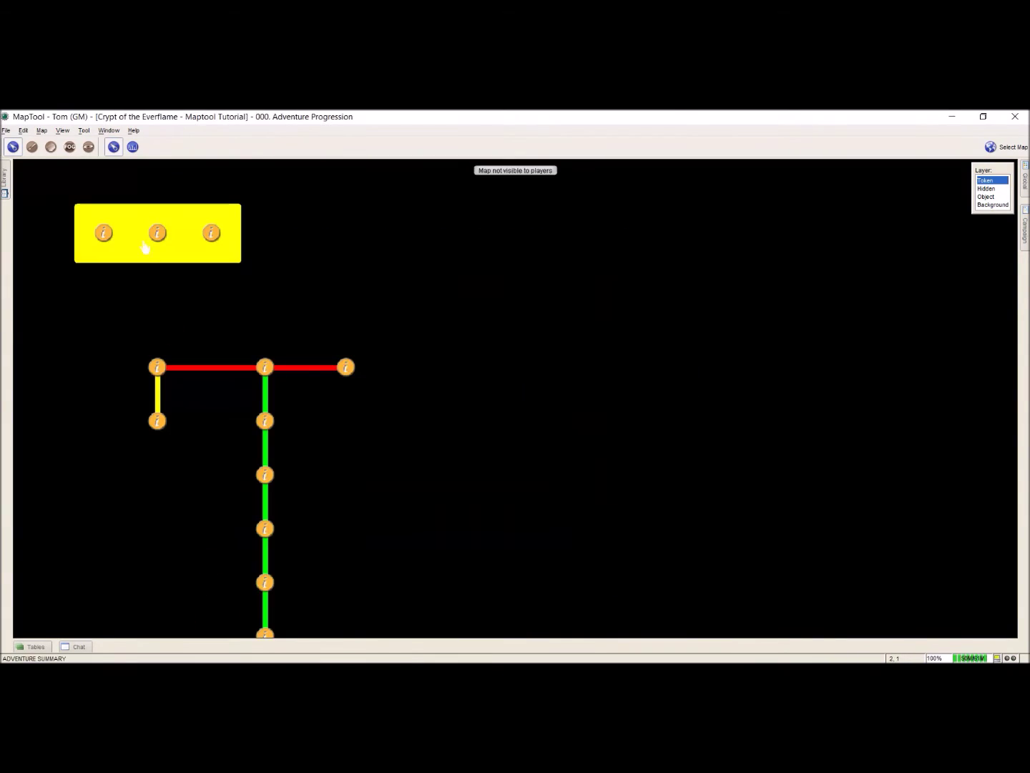
Import the exported First Flight map from the Desktop into the Maptool Tutorial campaign, resetting all of its exposed fog.
click(43, 132)
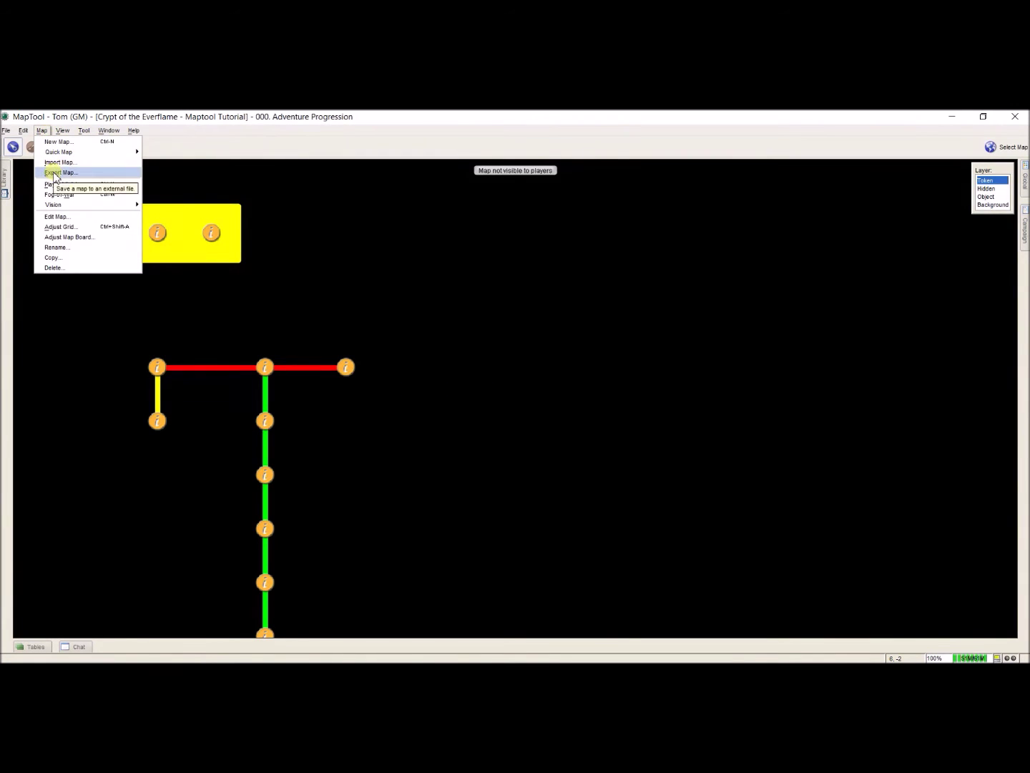
click(56, 164)
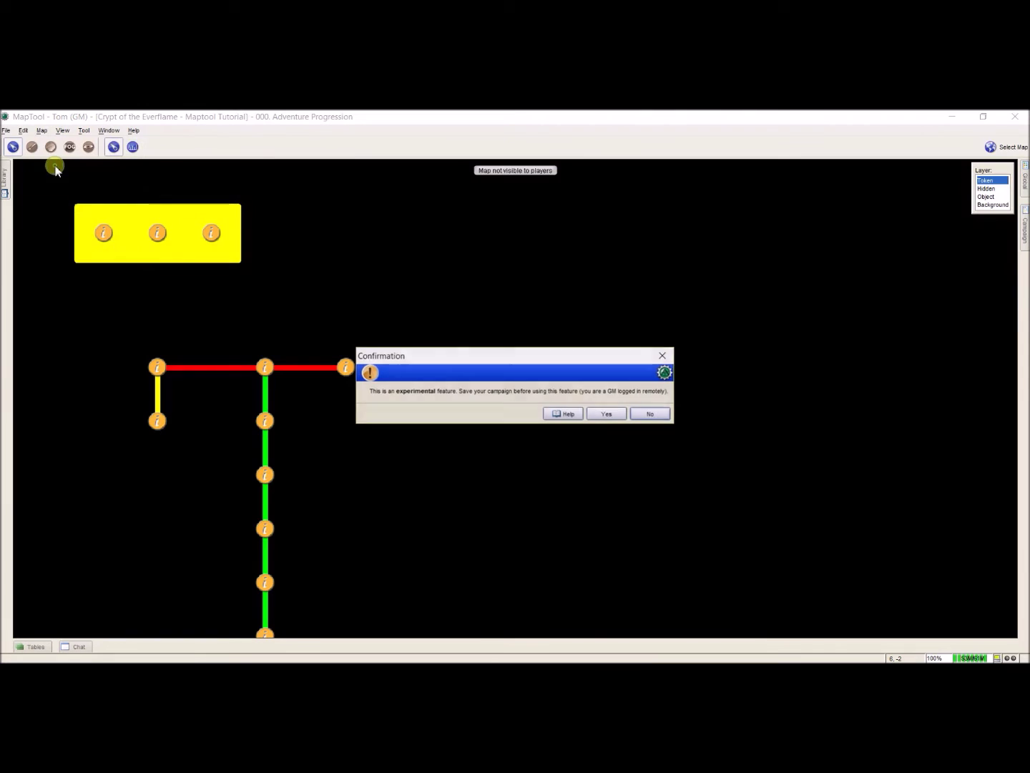
click(598, 415)
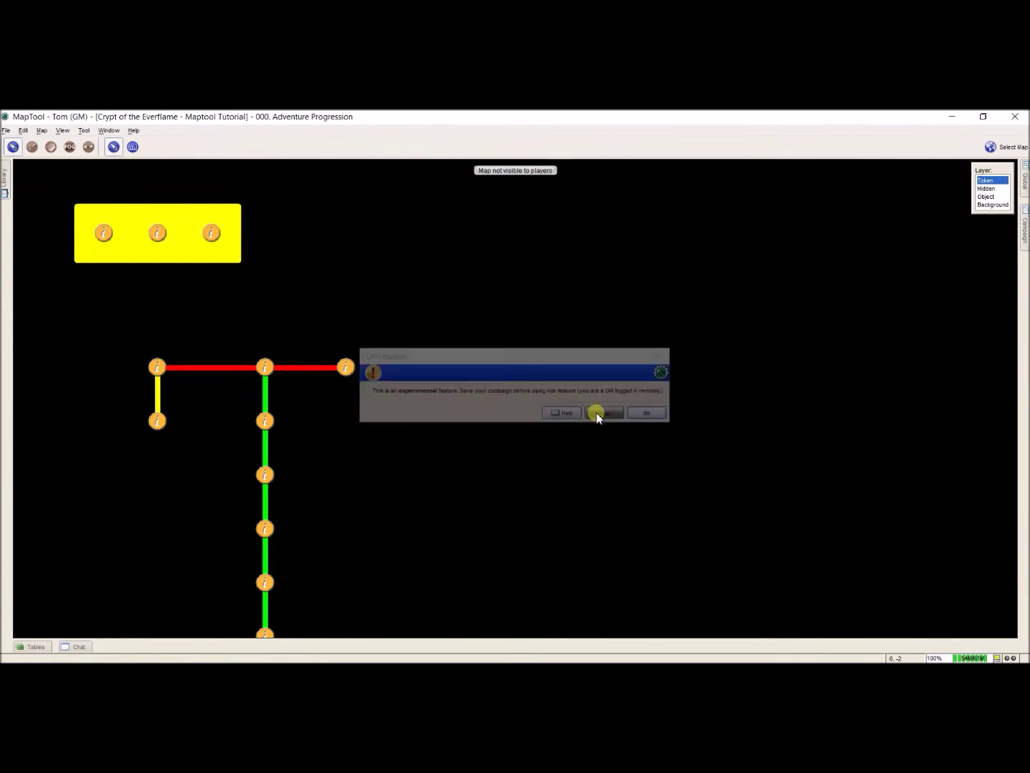
click(538, 319)
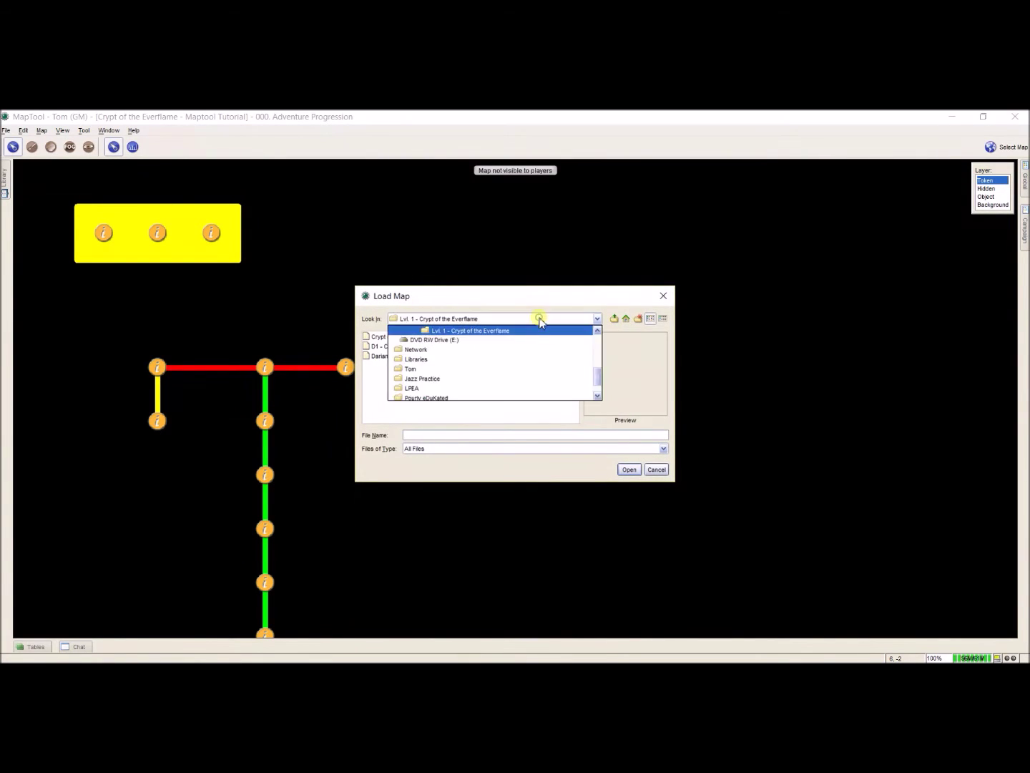
scroll(459, 368, up, 5)
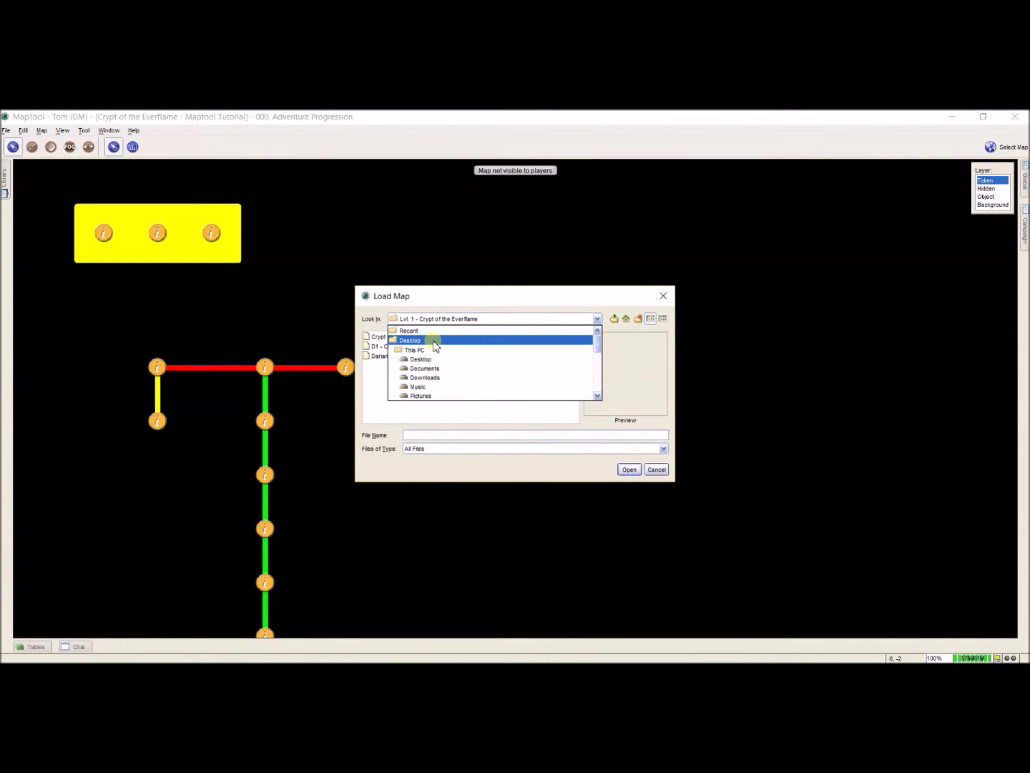
click(434, 339)
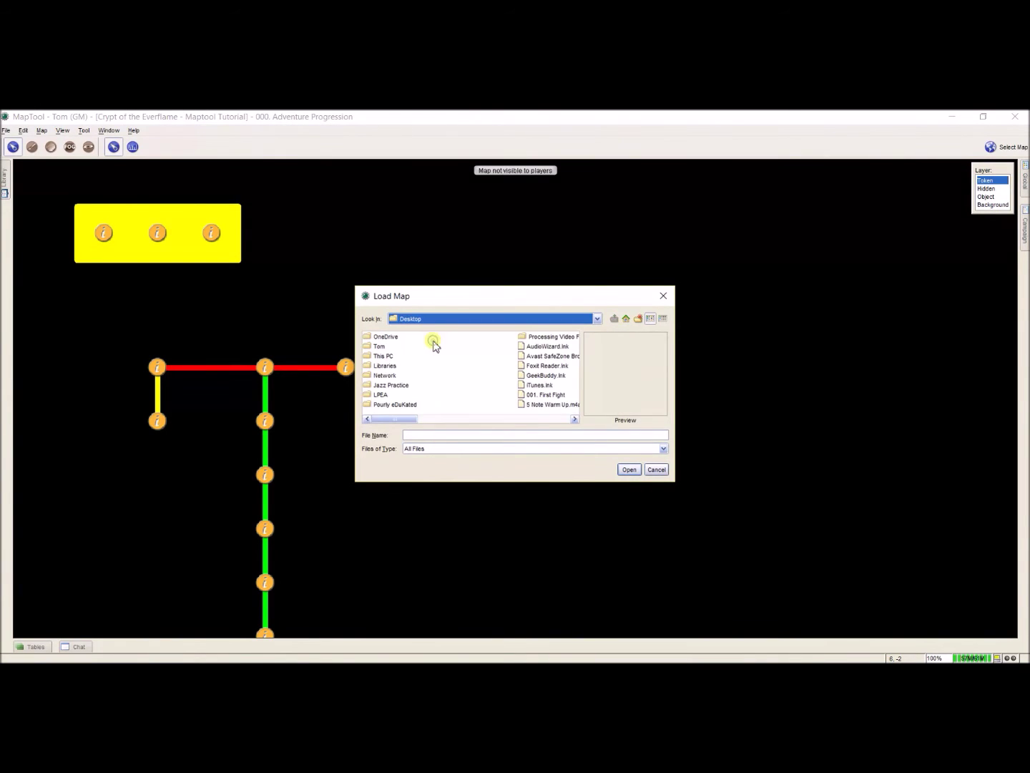
click(536, 394)
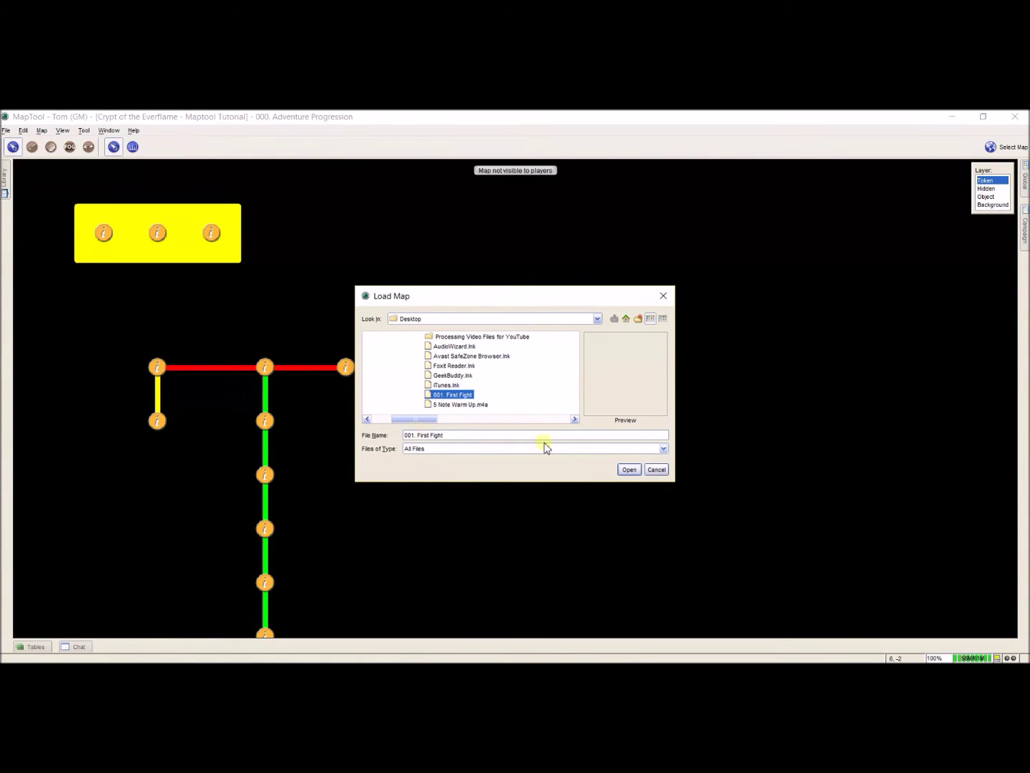
click(629, 470)
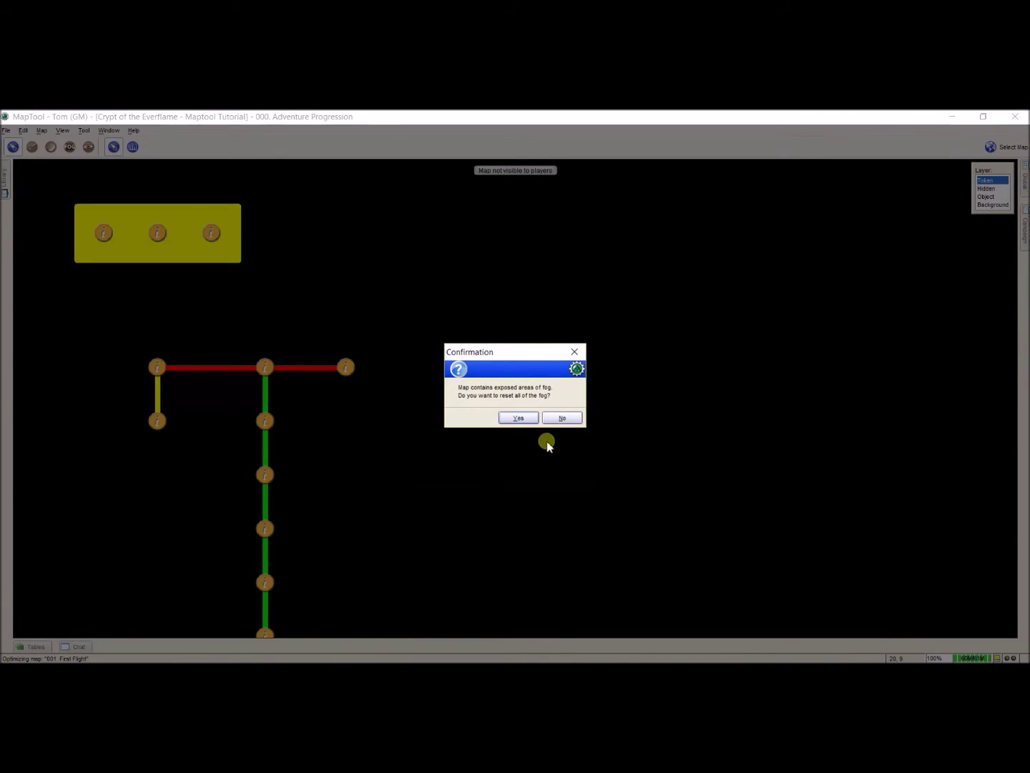
click(527, 421)
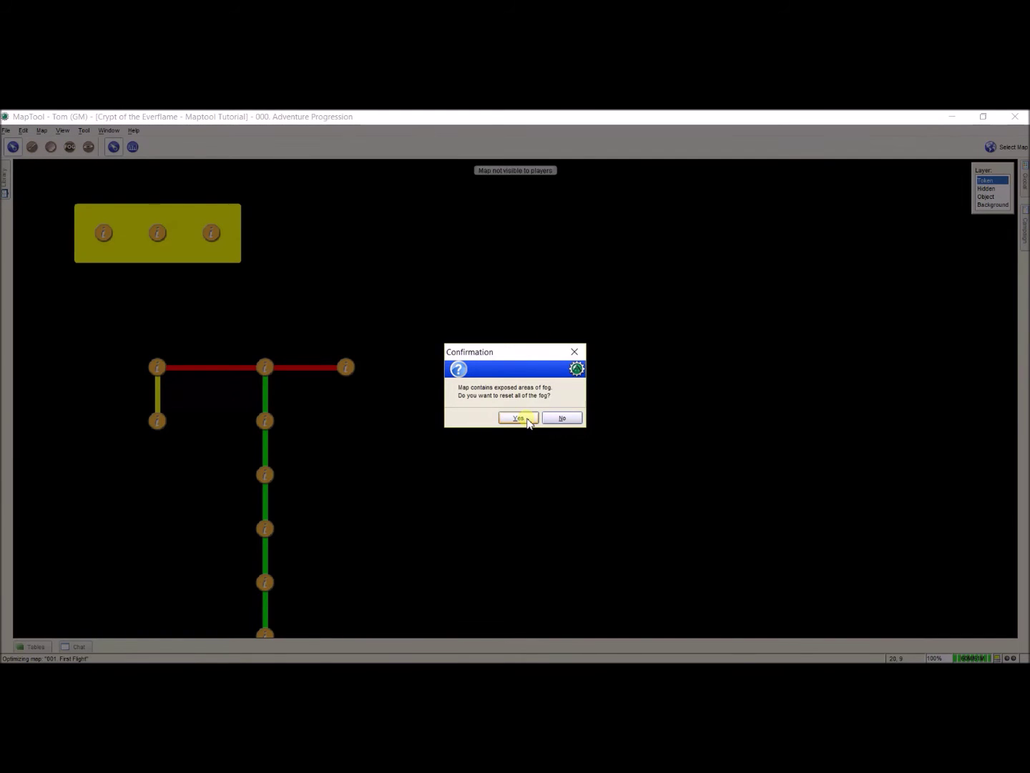
click(520, 421)
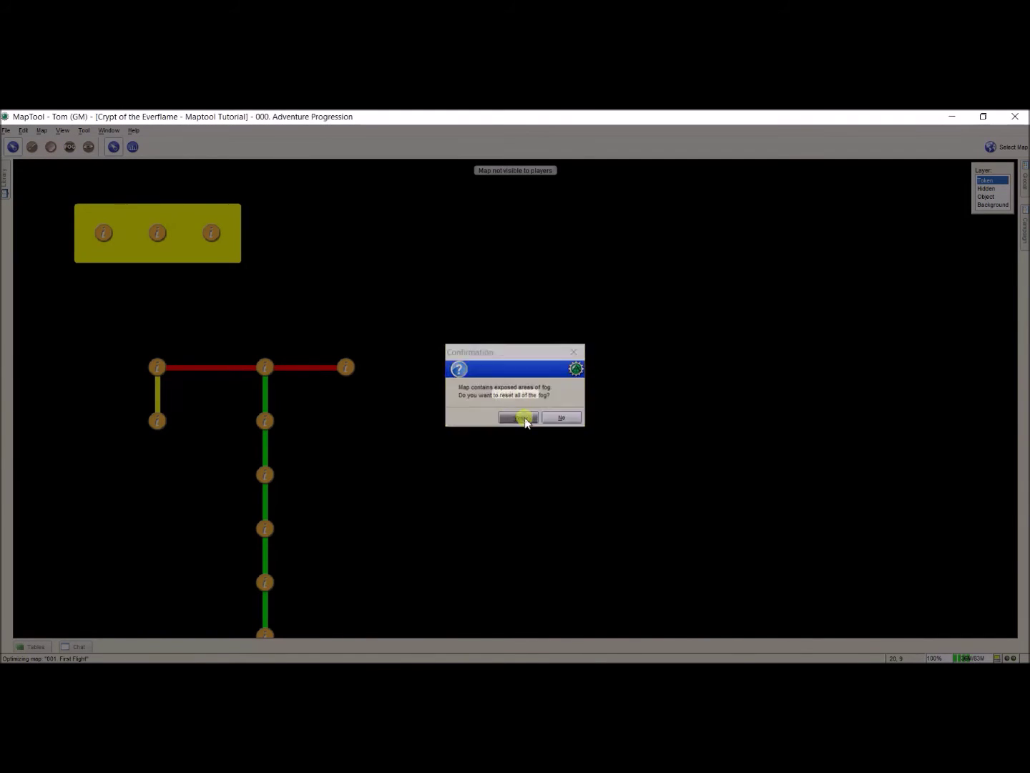
Look over the imported First Flight map and switch to the Adventure Progression map and back.
drag(564, 416, 344, 294)
scroll(440, 365, down, 3)
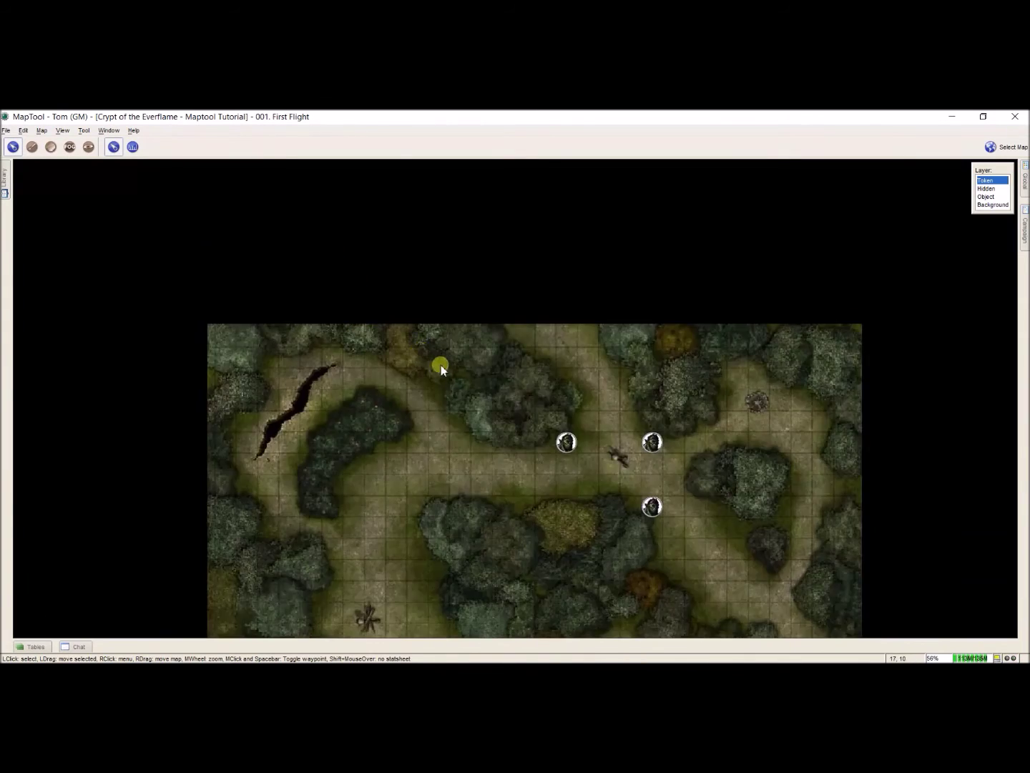
scroll(441, 364, down, 3)
drag(497, 379, 471, 344)
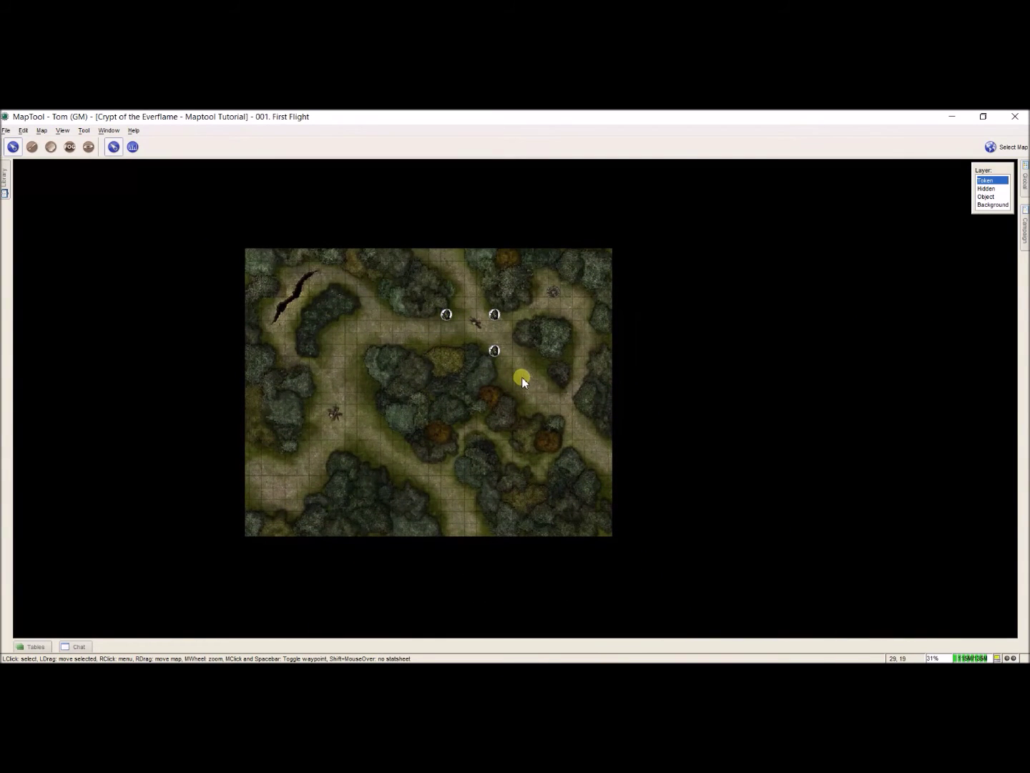
click(1001, 147)
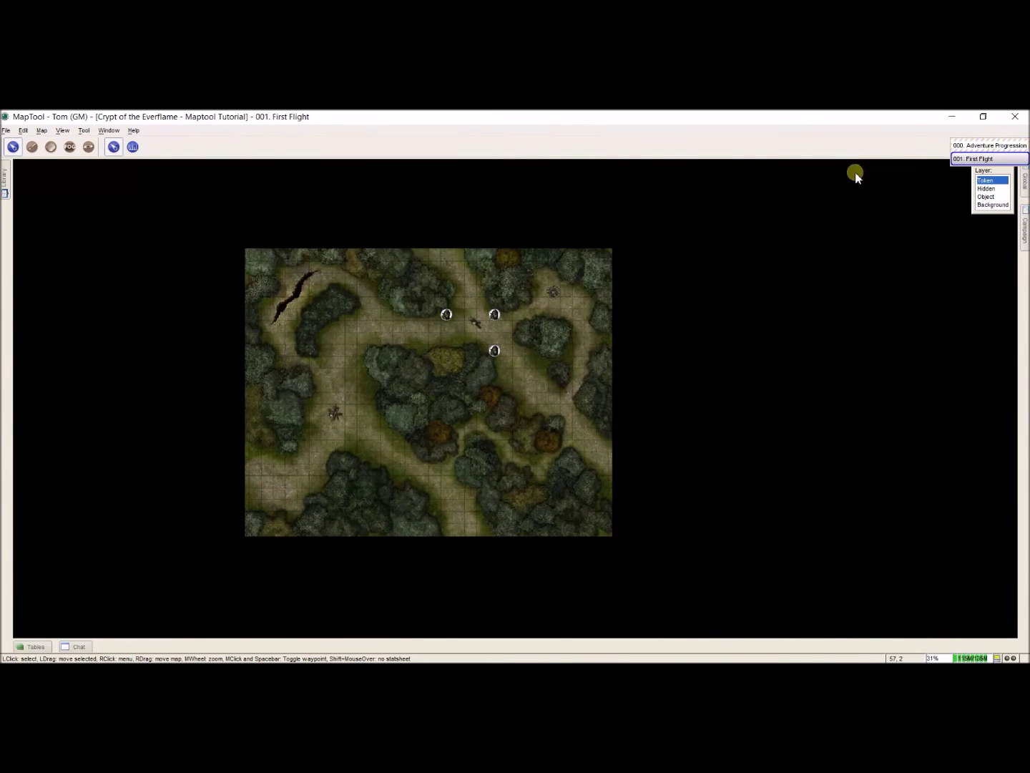
click(977, 145)
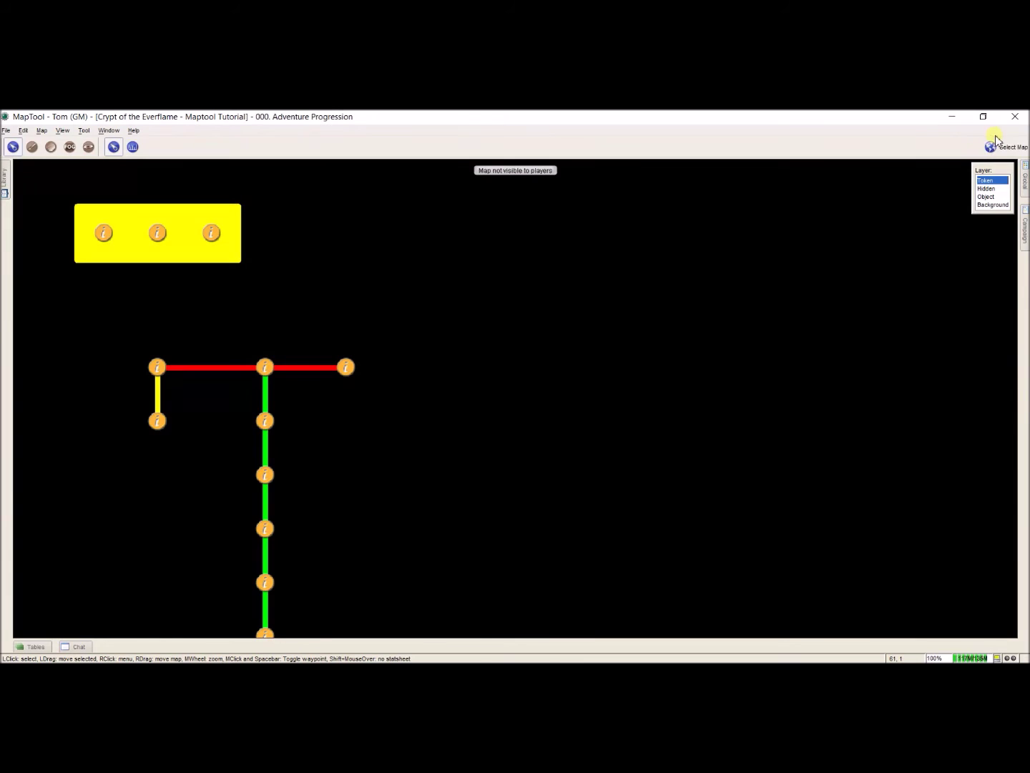
click(994, 144)
click(977, 159)
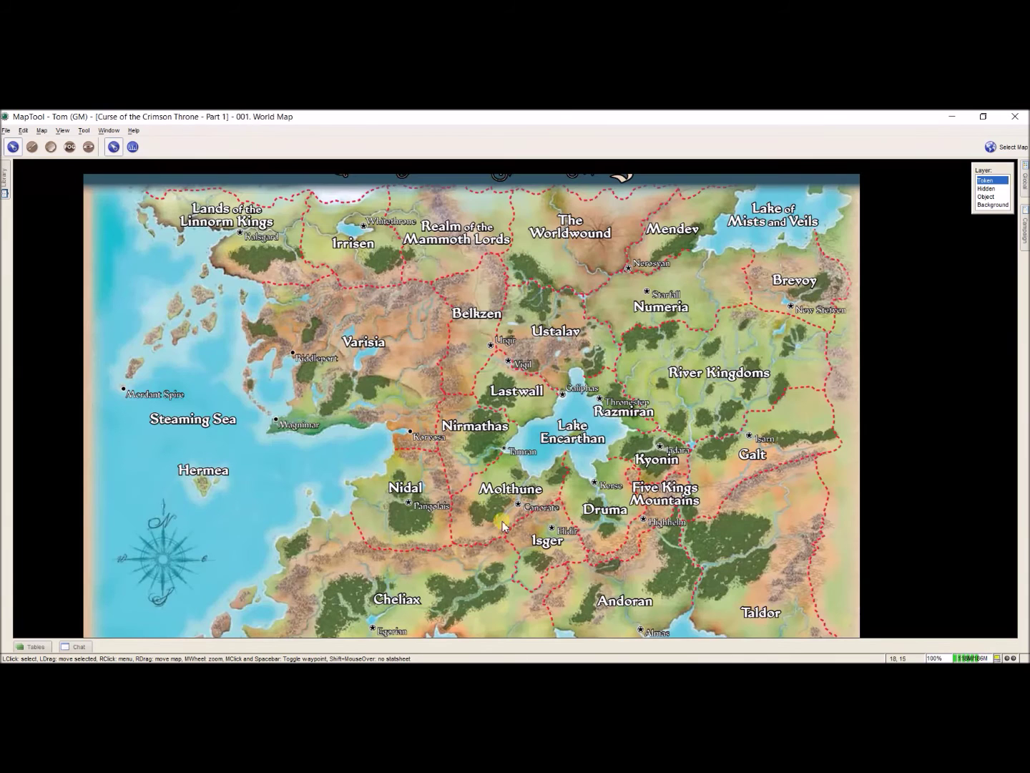
Export the World Map of the Curse of the Crimson Throne - Part 1 campaign to the Desktop as a MapTool Map file.
scroll(514, 409, up, 2)
scroll(514, 409, down, 2)
drag(514, 409, 510, 465)
drag(512, 364, 512, 493)
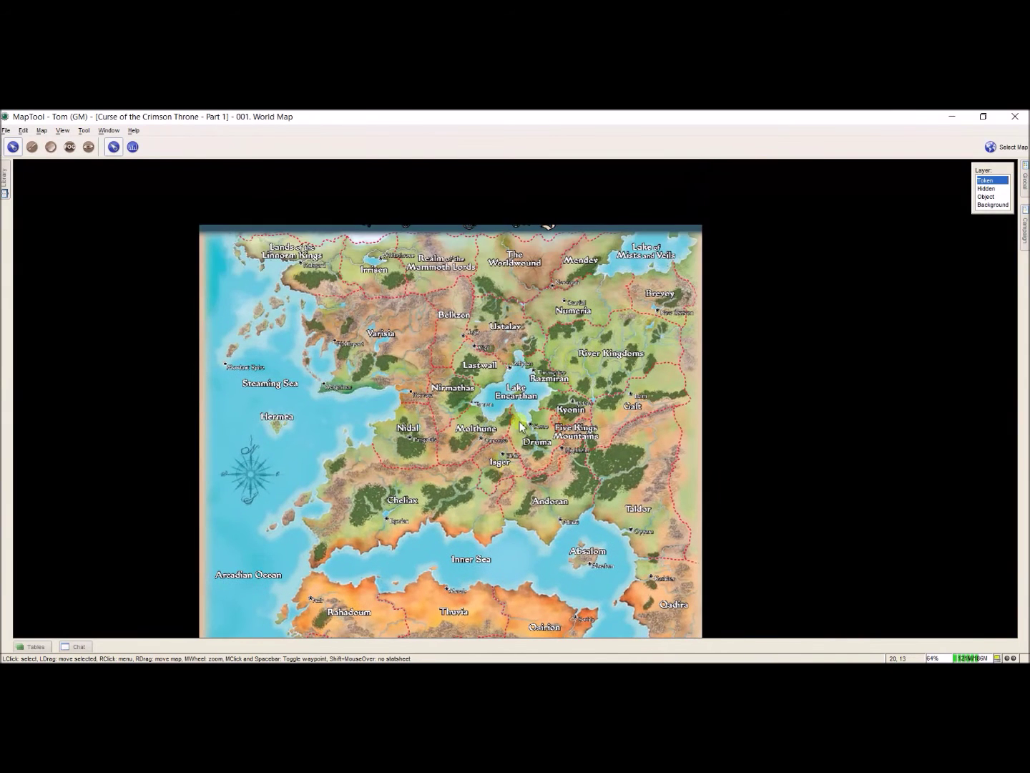
drag(518, 391, 527, 350)
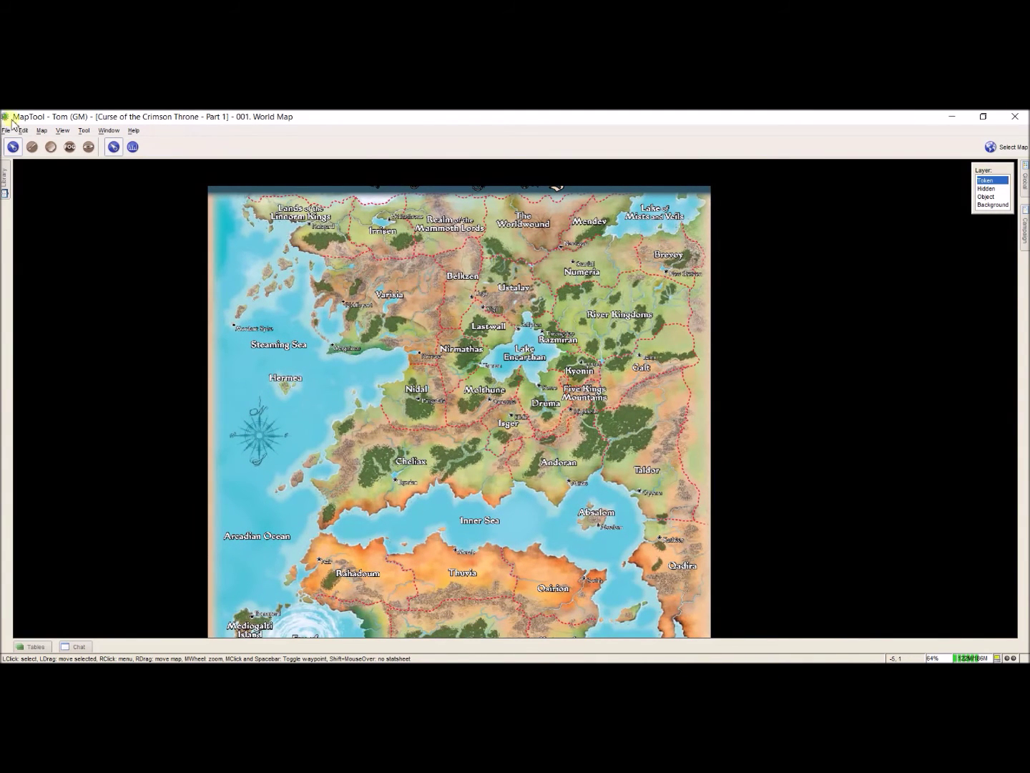
click(36, 132)
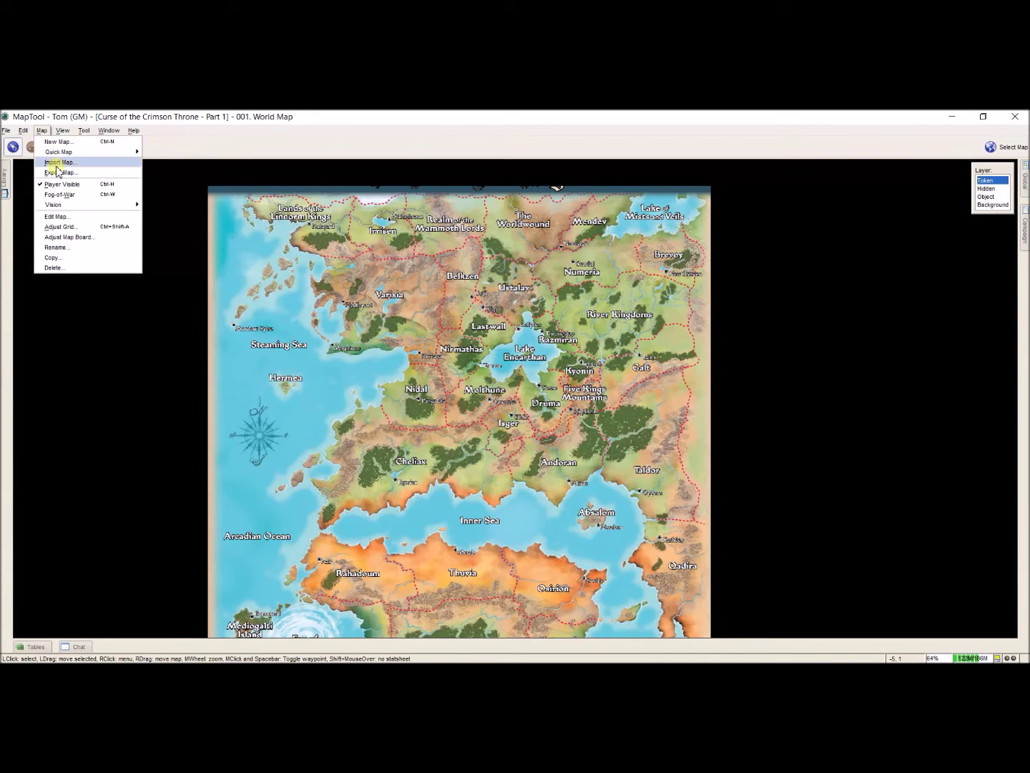
click(50, 161)
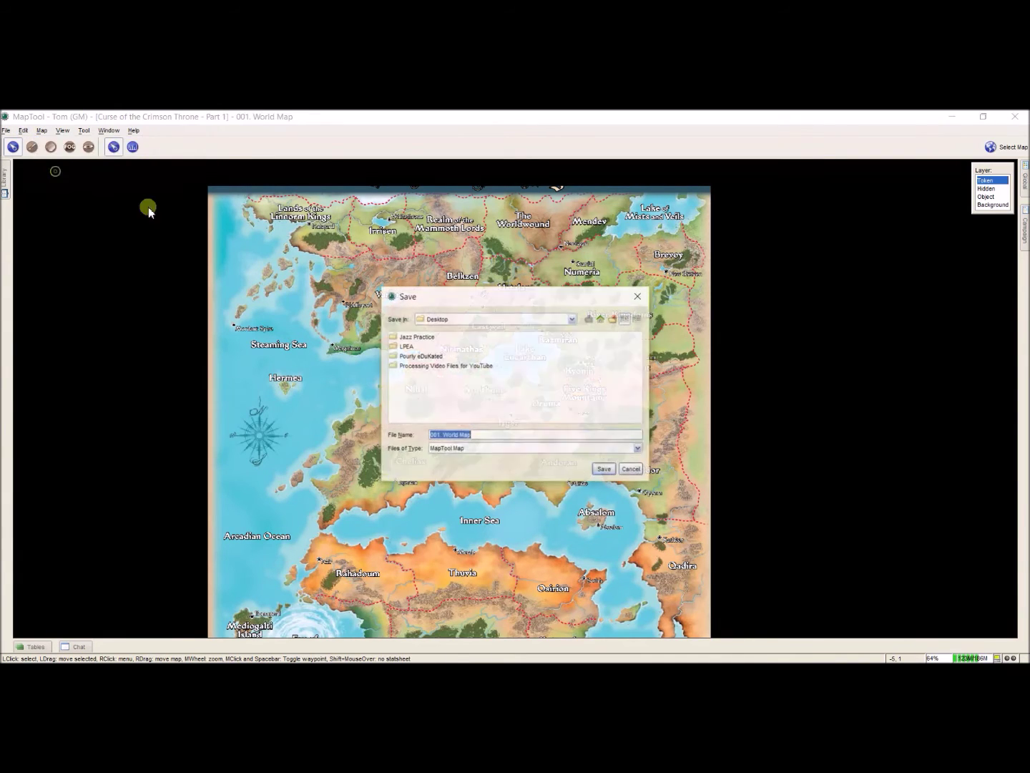
click(604, 469)
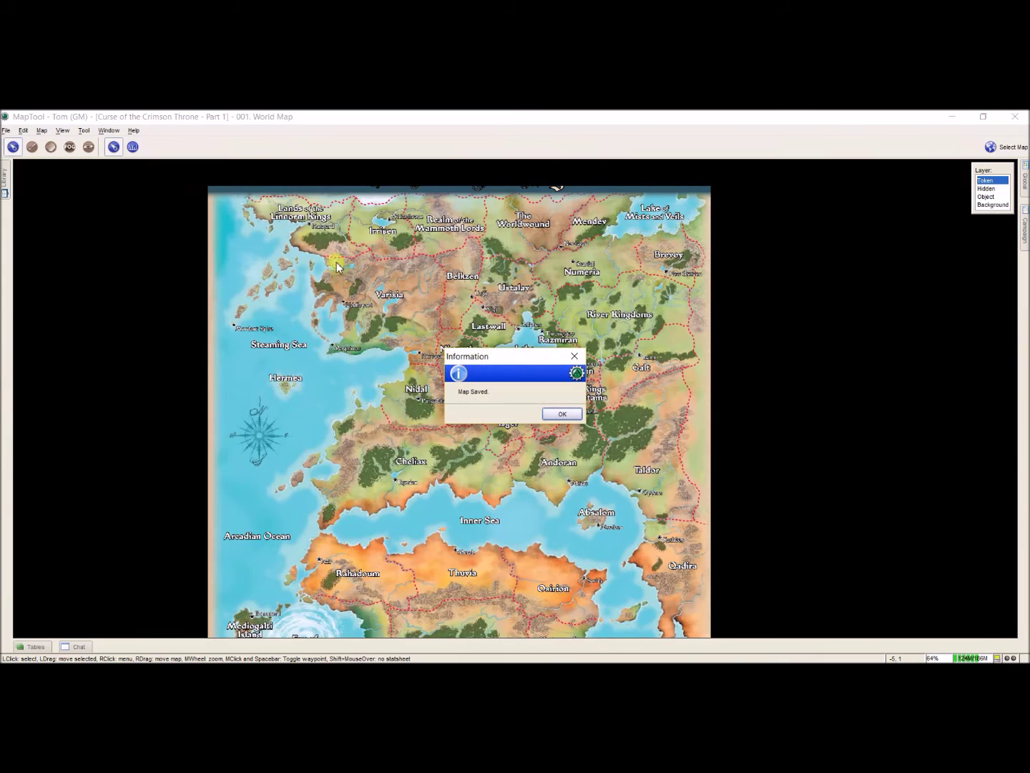
click(563, 414)
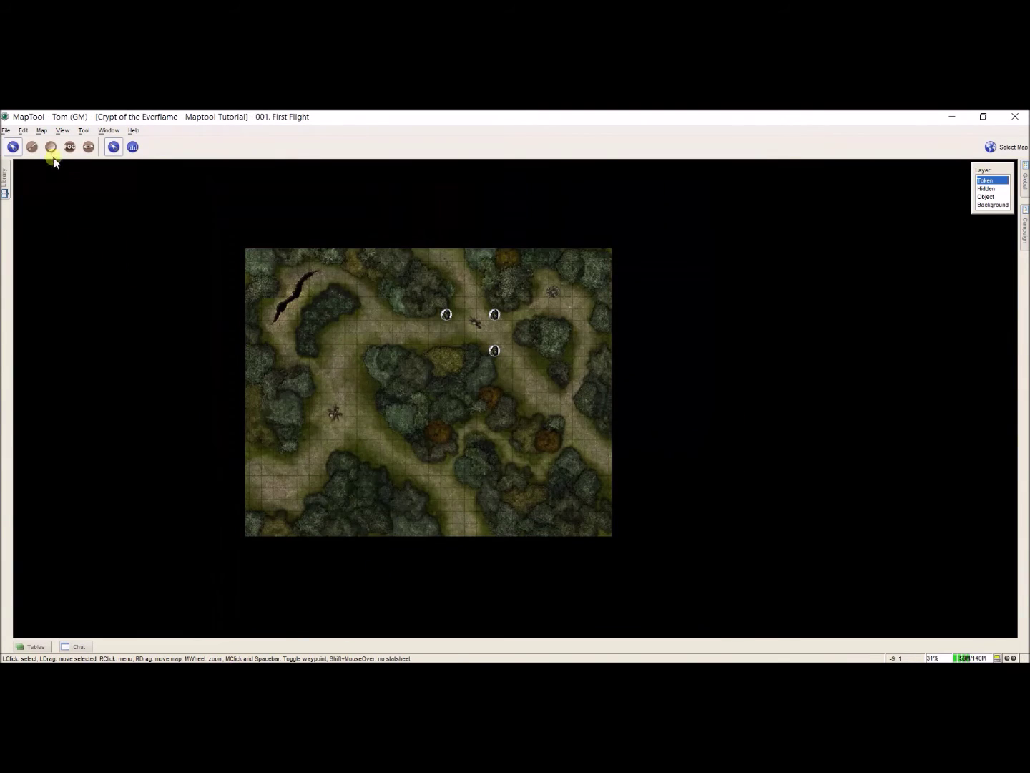
Import the 001. World Map file from the Desktop into the Maptool Tutorial campaign without resetting its exposed fog.
click(43, 131)
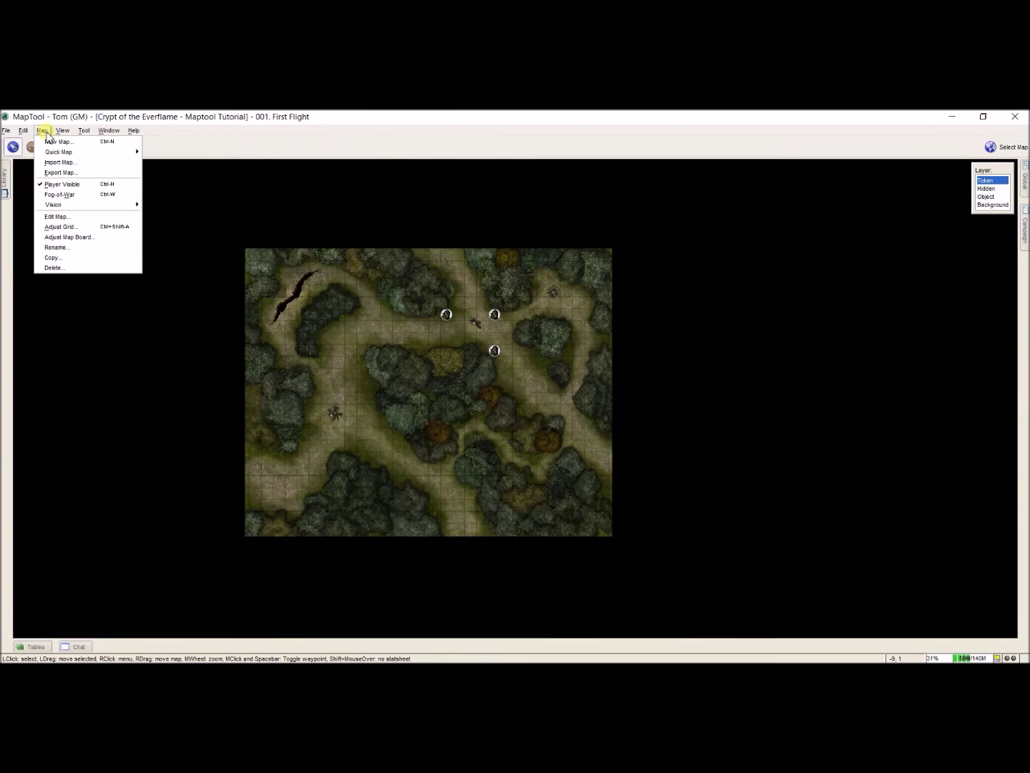
click(61, 163)
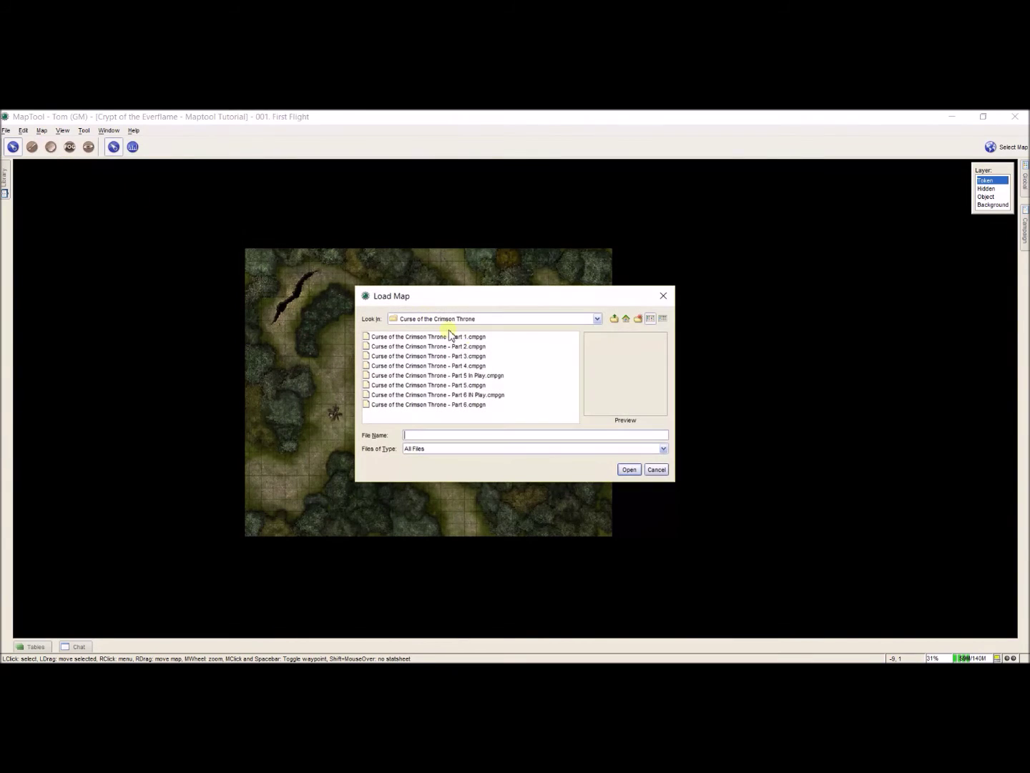
click(491, 322)
scroll(447, 357, up, 5)
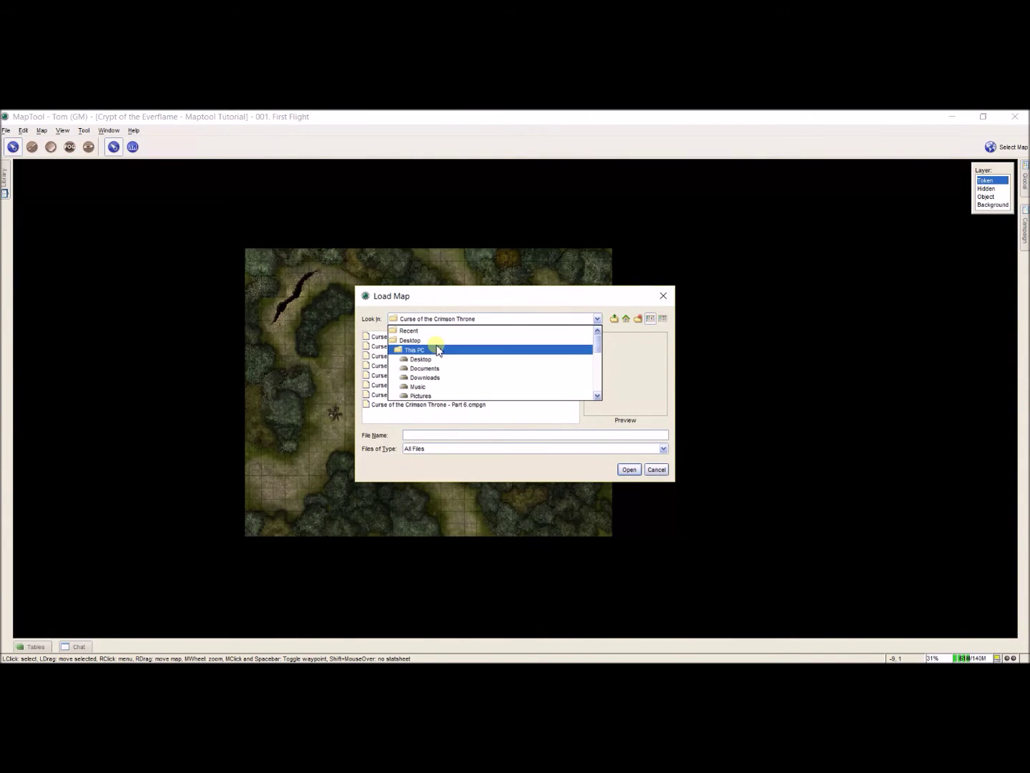
click(436, 341)
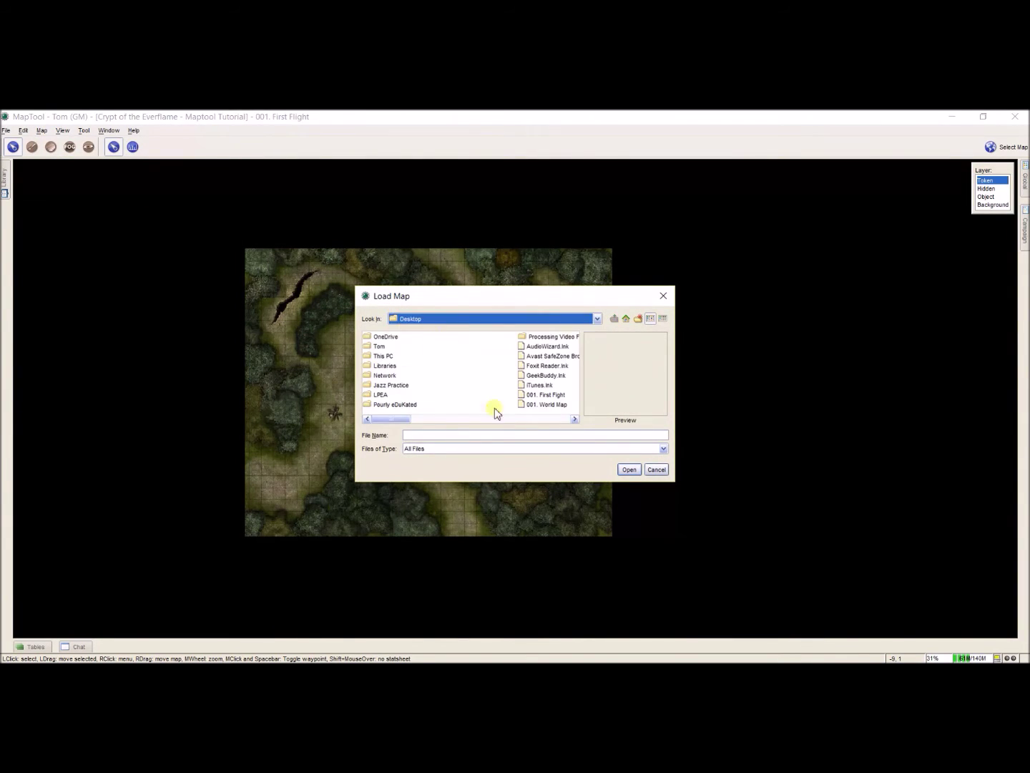
click(545, 406)
click(627, 469)
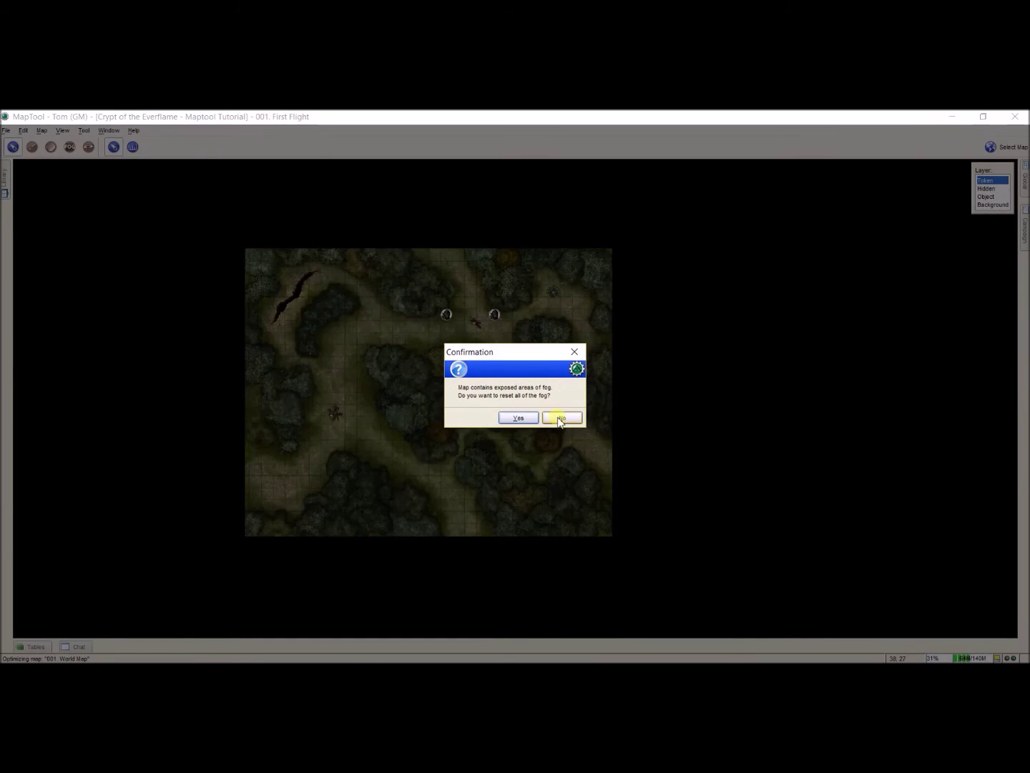
click(560, 418)
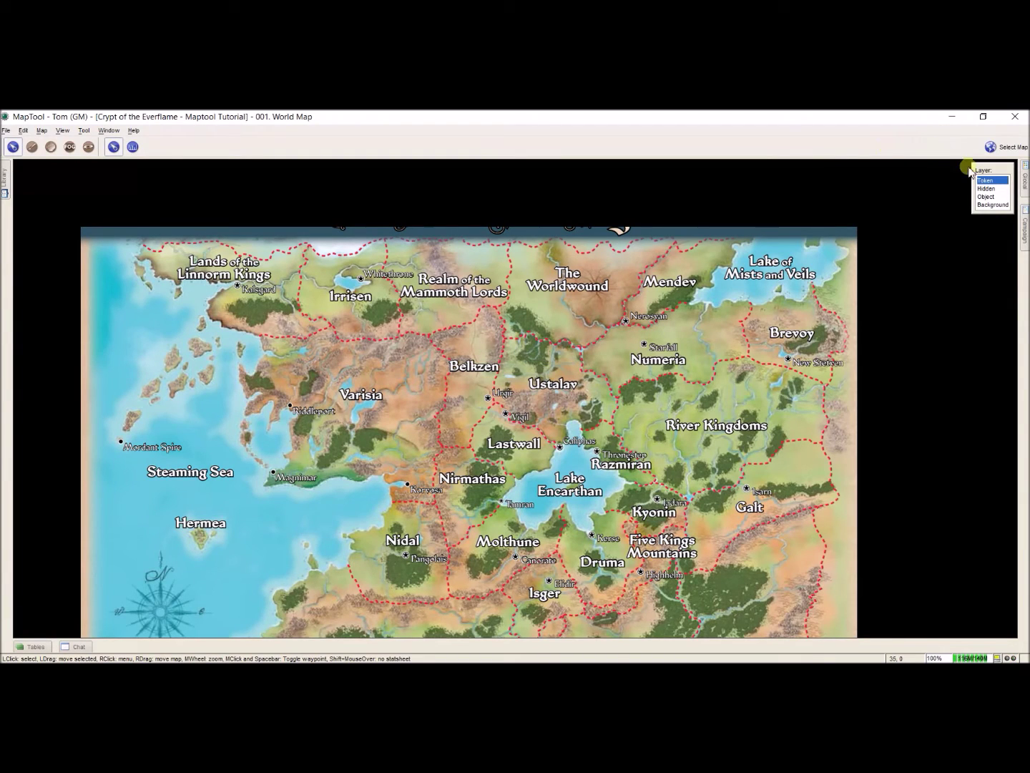
Check the campaign's list of maps and save the campaign.
click(991, 147)
click(885, 198)
key(ctrl+s)
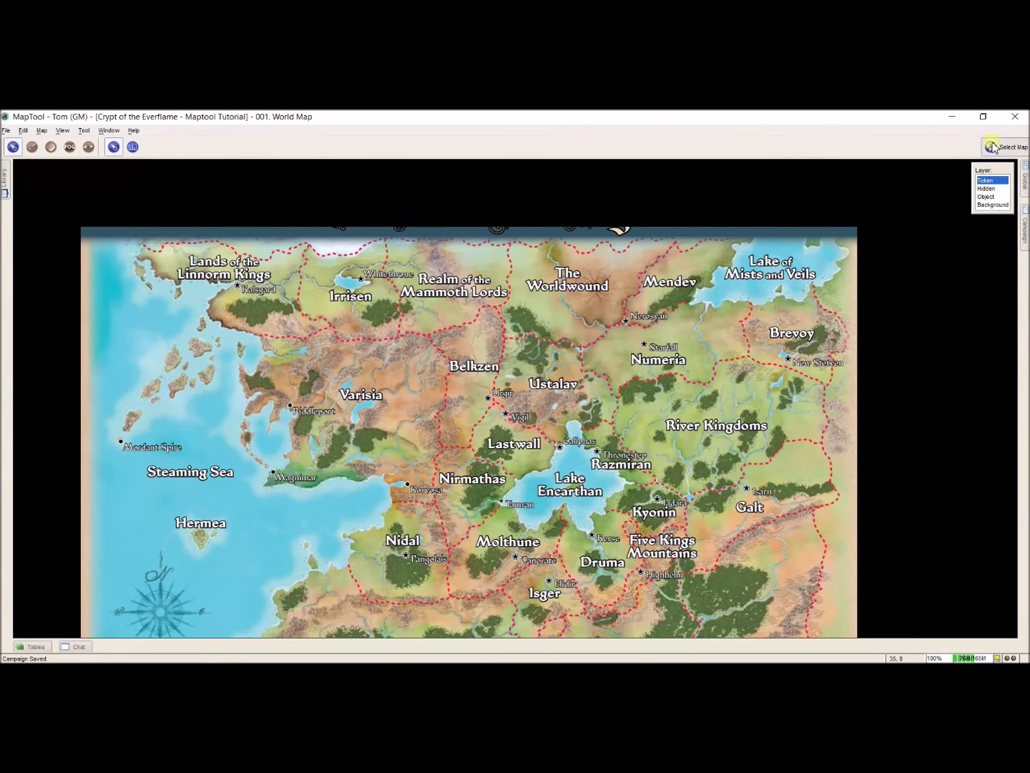
Switch to the 001. First Flight map and rename it 002. First Fight in its map properties.
click(994, 147)
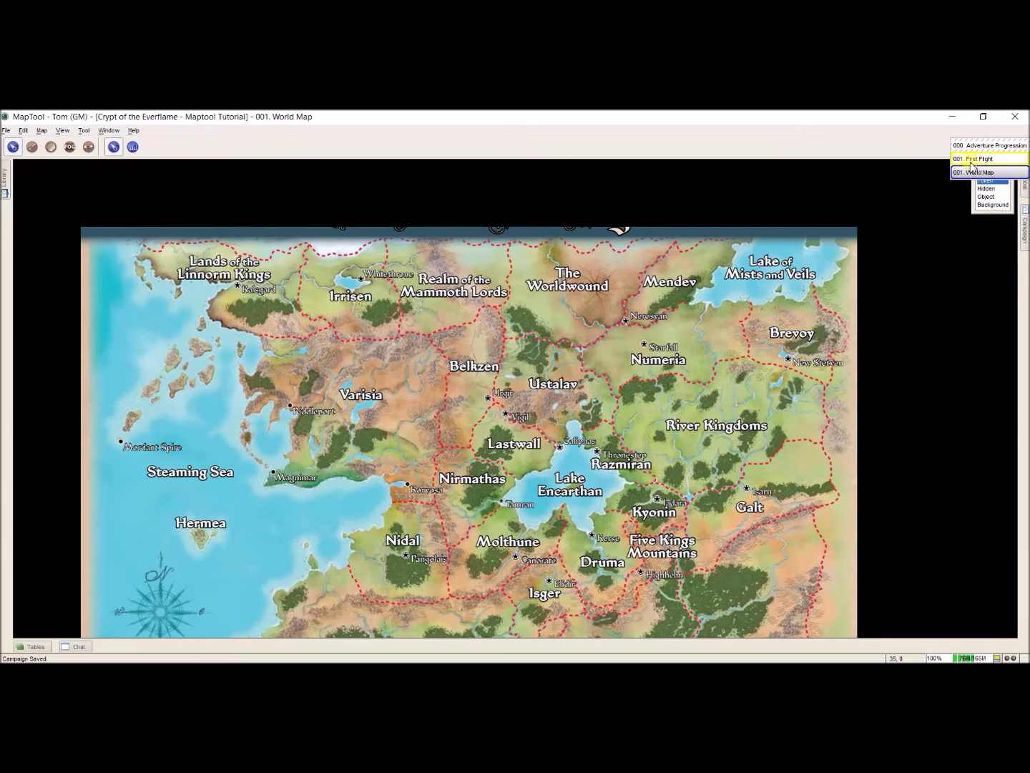
click(972, 160)
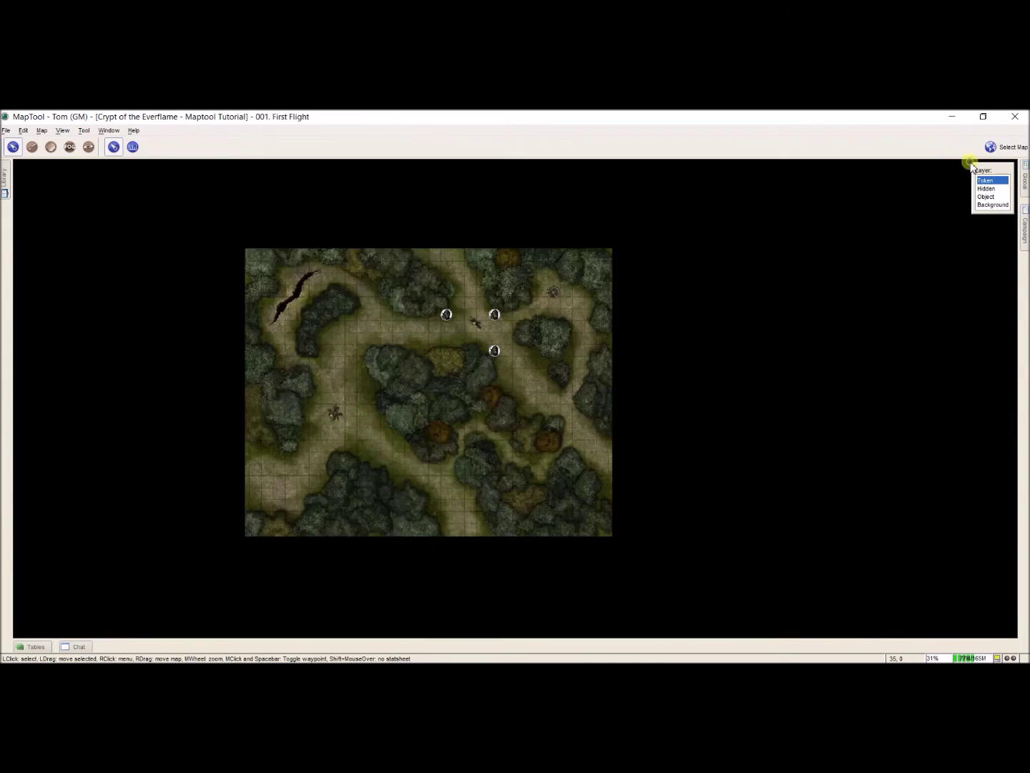
click(43, 131)
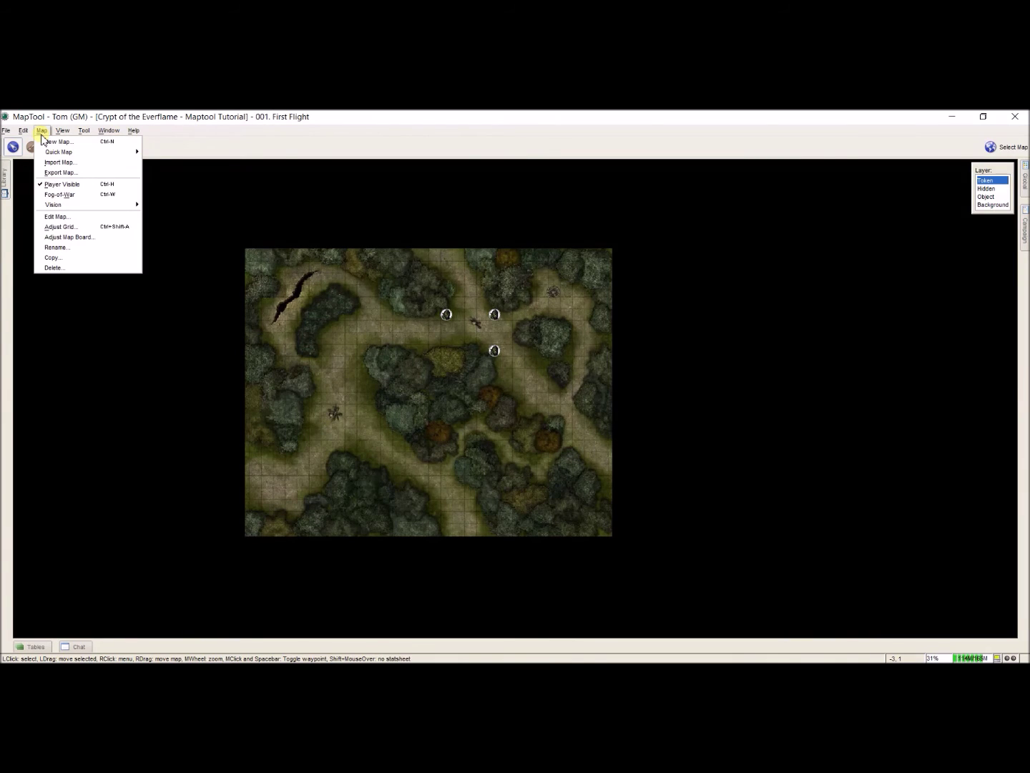
click(47, 216)
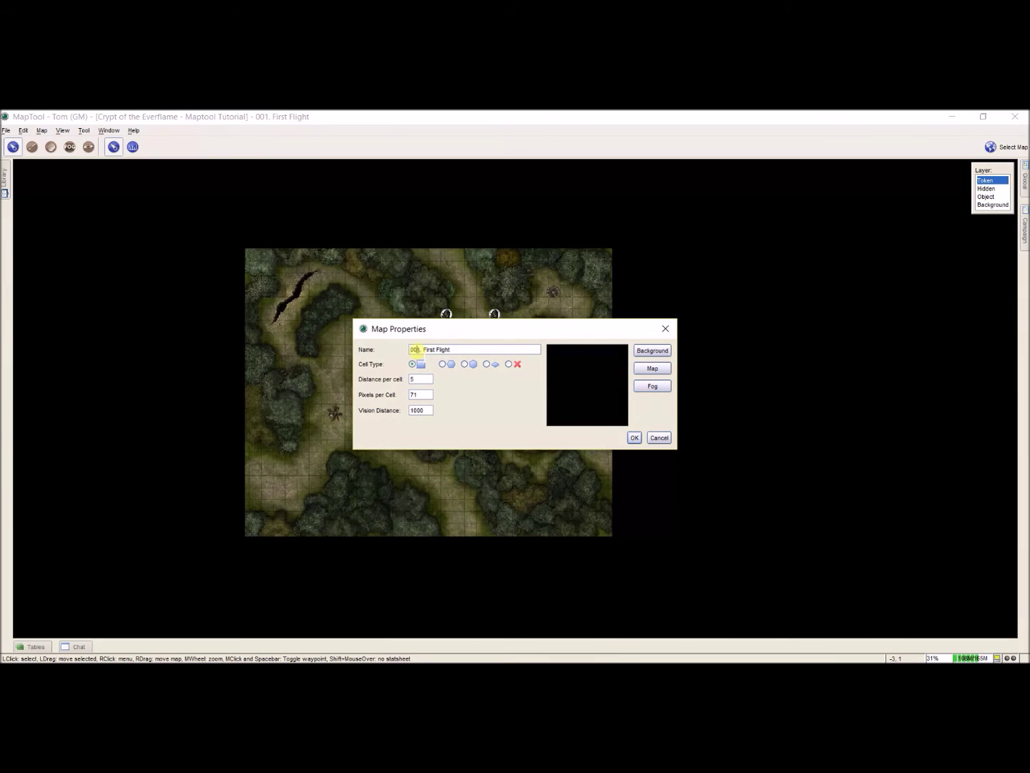
key(Delete)
key(Delete)
text(2.)
key(Delete)
click(634, 438)
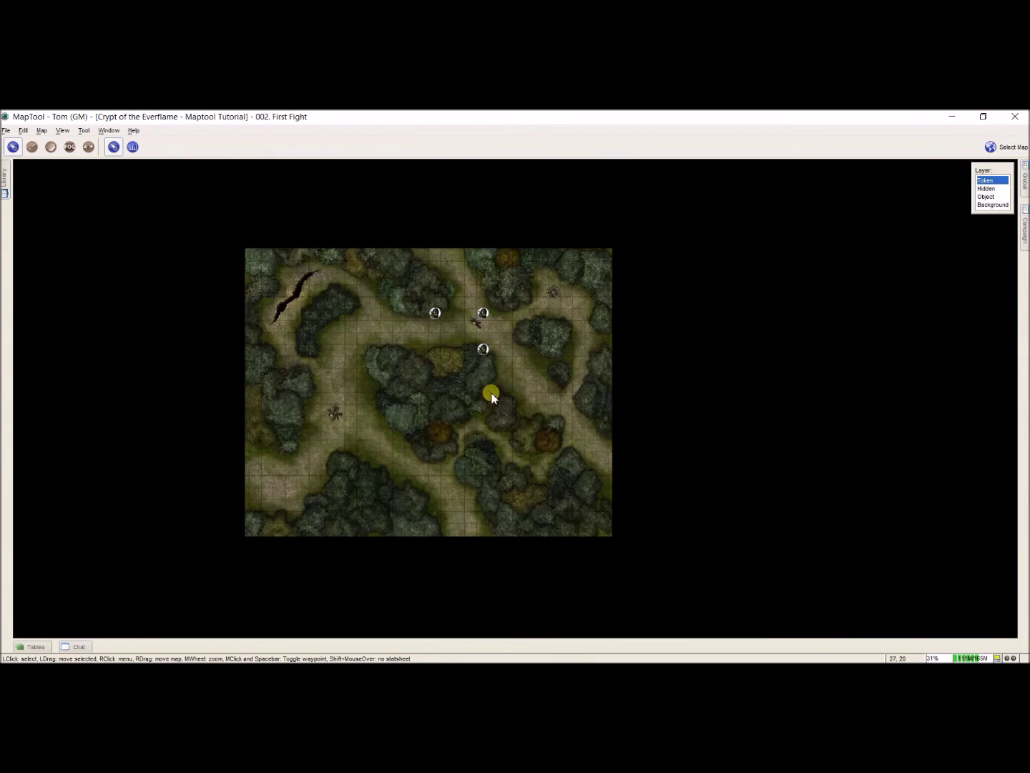
Shift the First Fight map's grid to offset X -4 and Y -63, keeping grid size 71, and save the campaign.
scroll(492, 393, up, 5)
scroll(491, 393, down, 3)
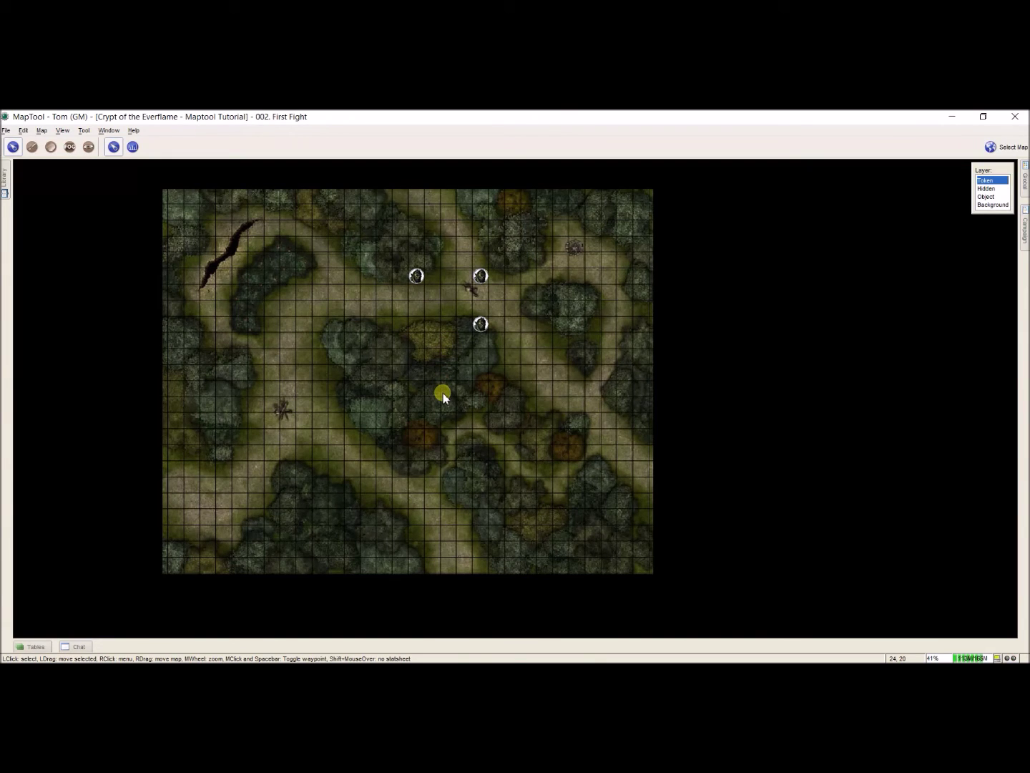
scroll(443, 394, up, 10)
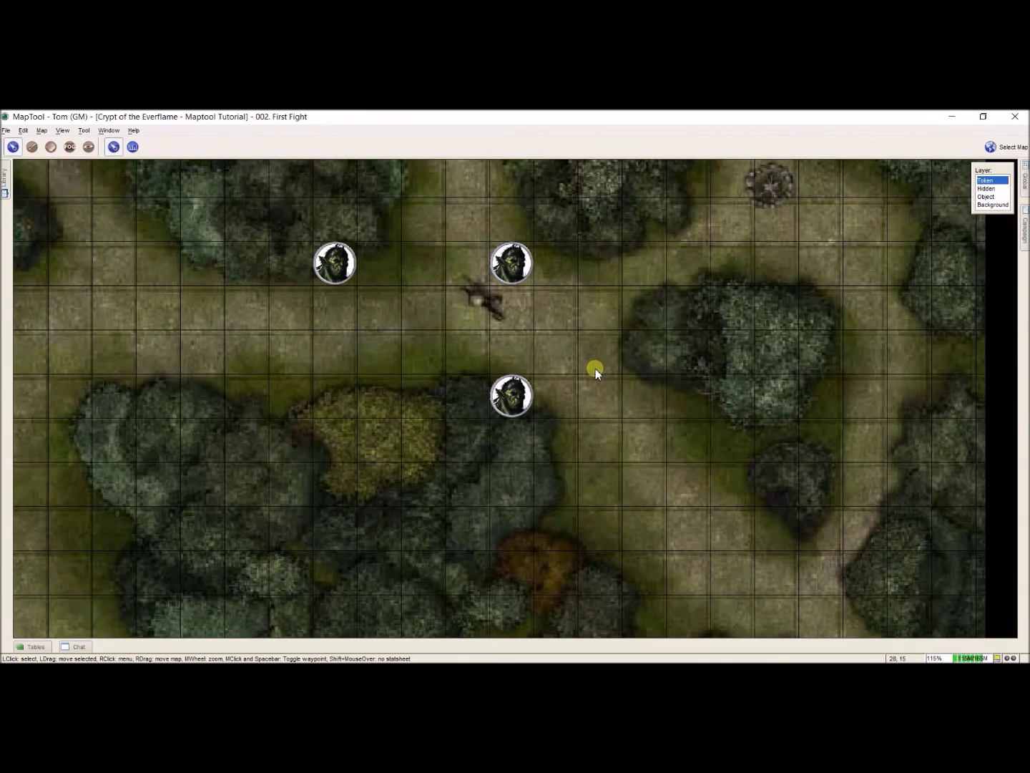
key(ctrl+shift+a)
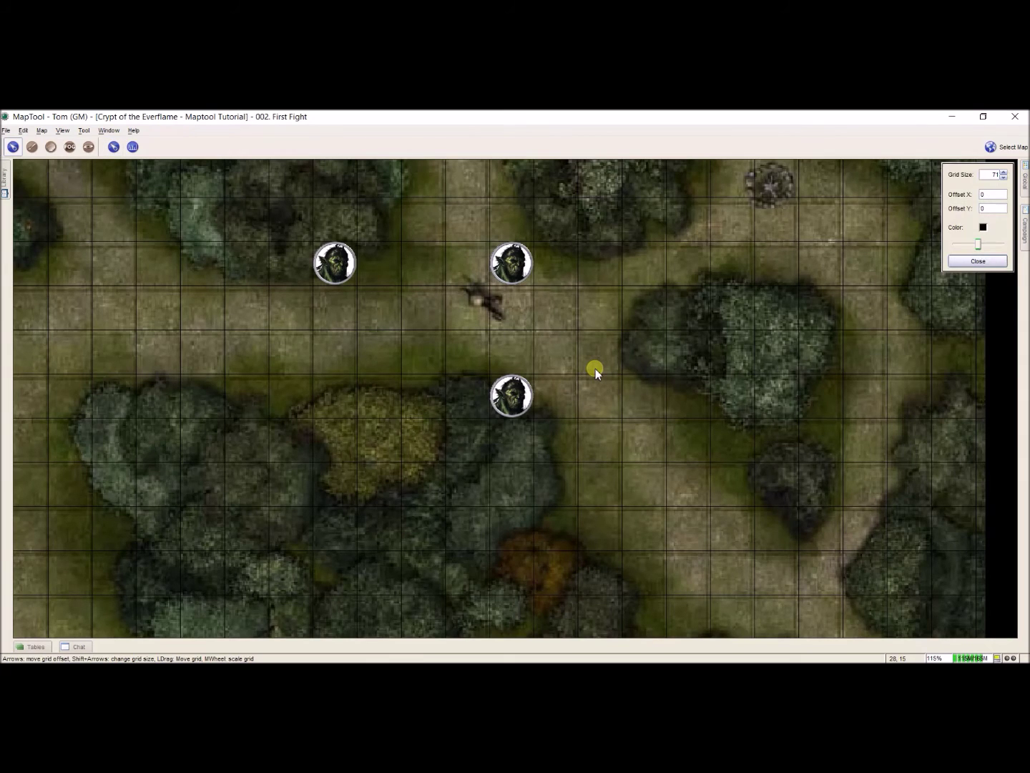
drag(596, 369, 593, 375)
key(Left)
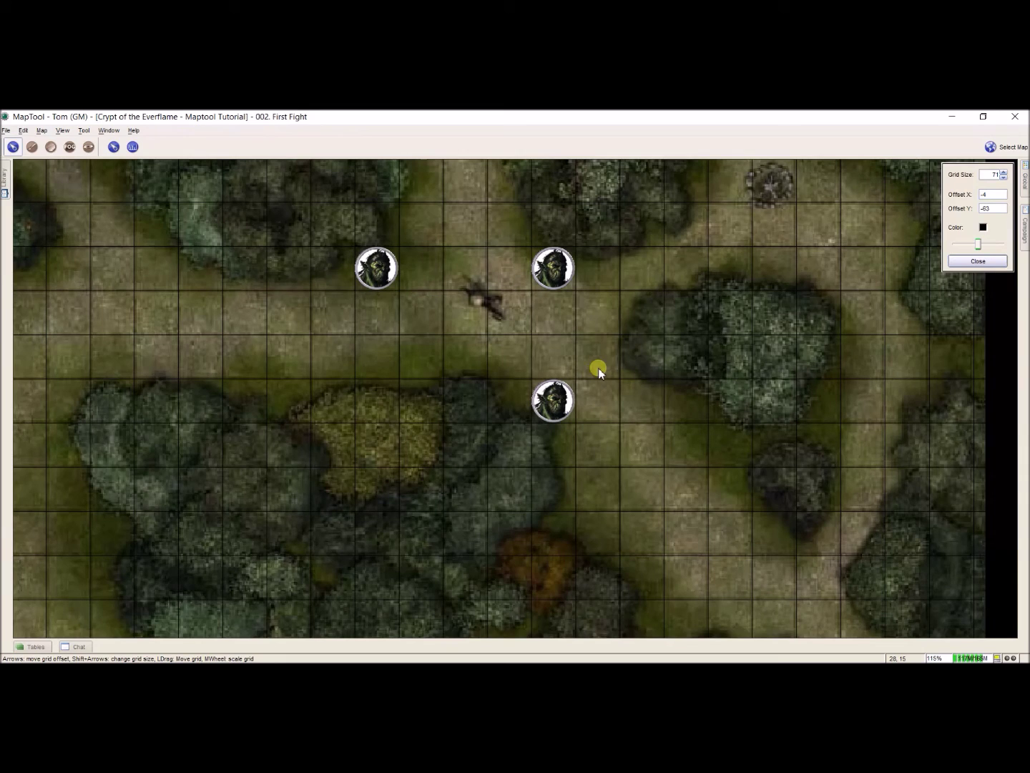
click(978, 262)
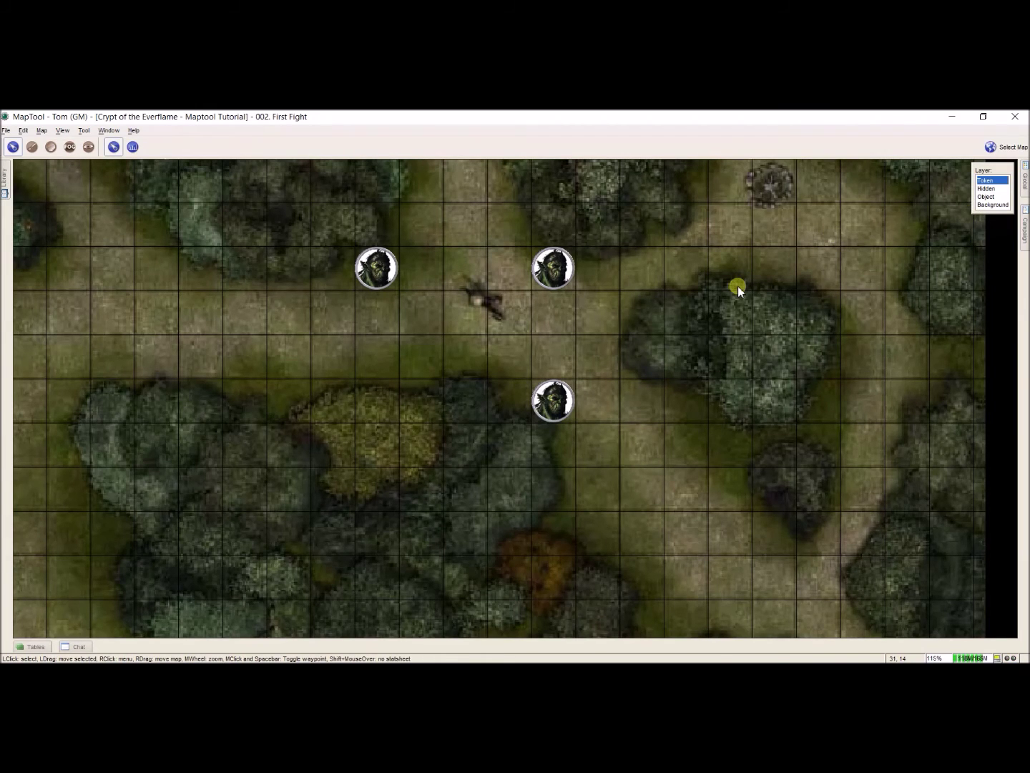
key(ctrl+s)
scroll(733, 364, up, 1)
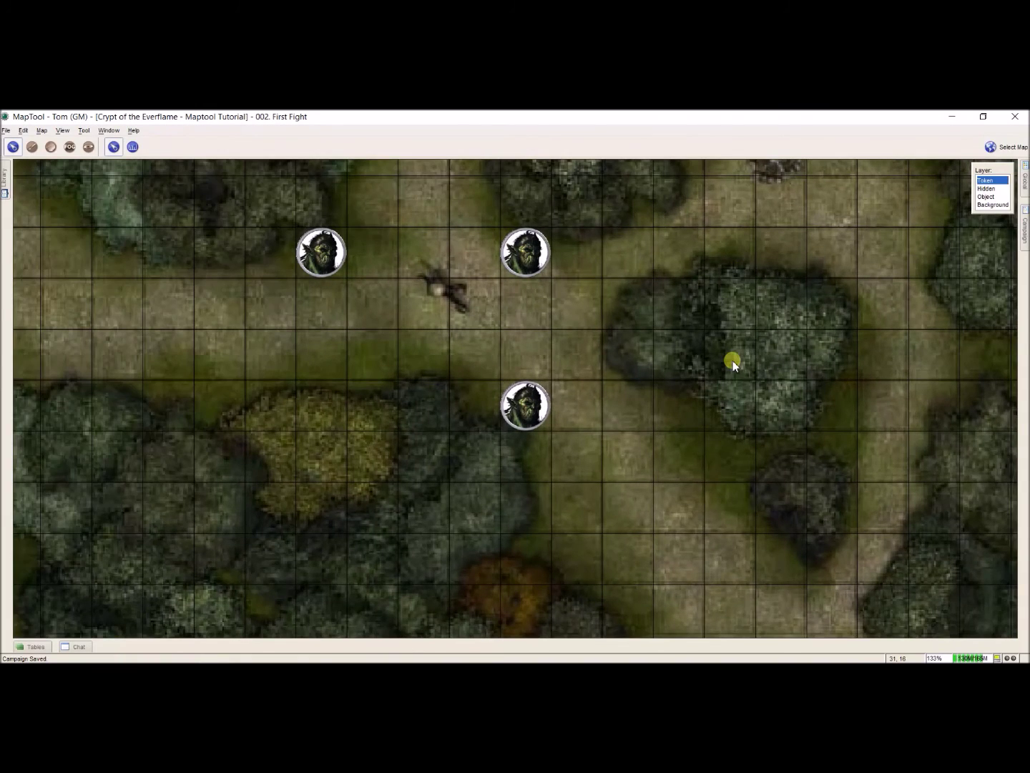
Check the campaign's map list and set up a new map named 000A. Handouts with a plain black background.
click(994, 147)
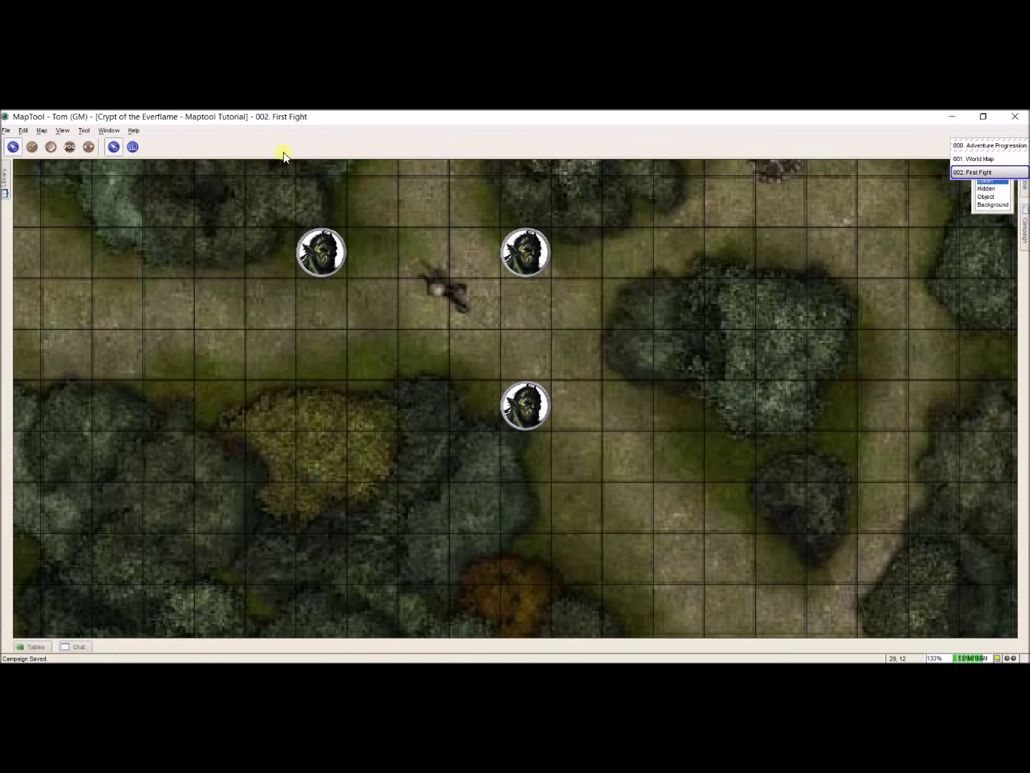
click(42, 130)
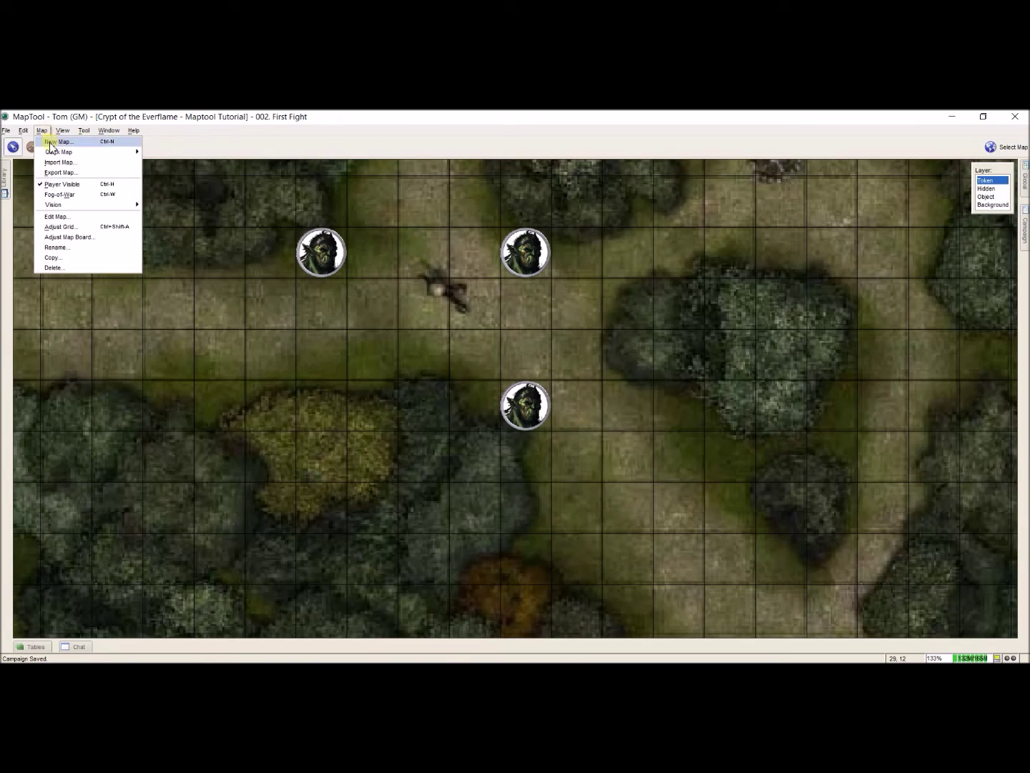
click(50, 142)
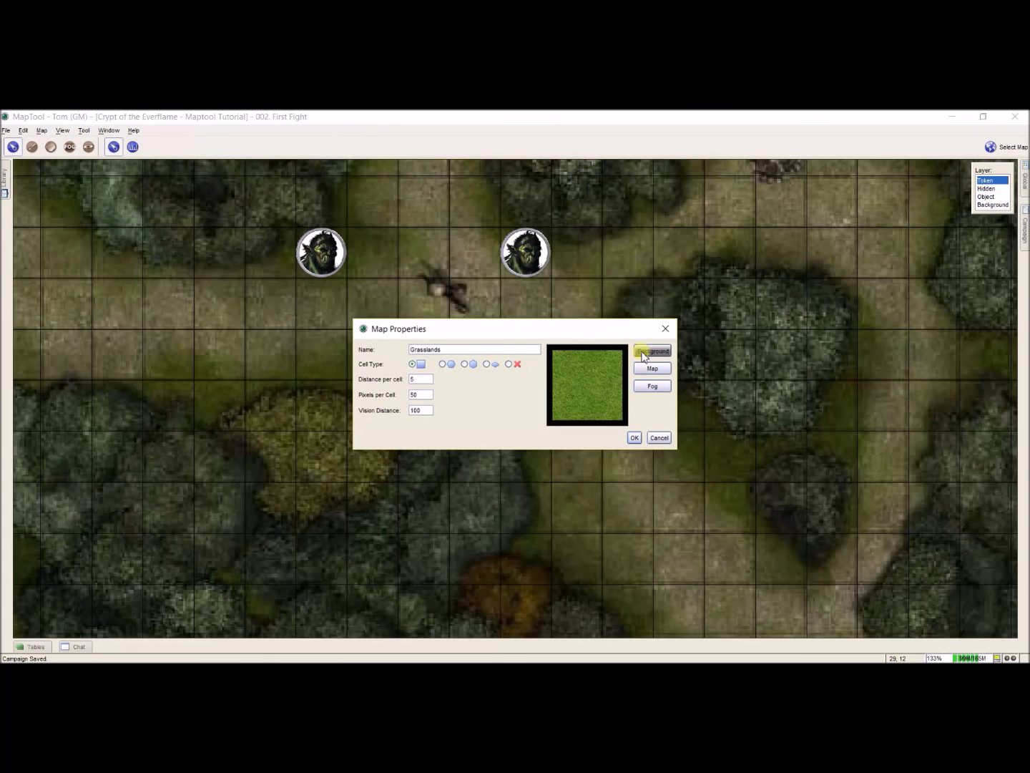
click(643, 352)
click(408, 385)
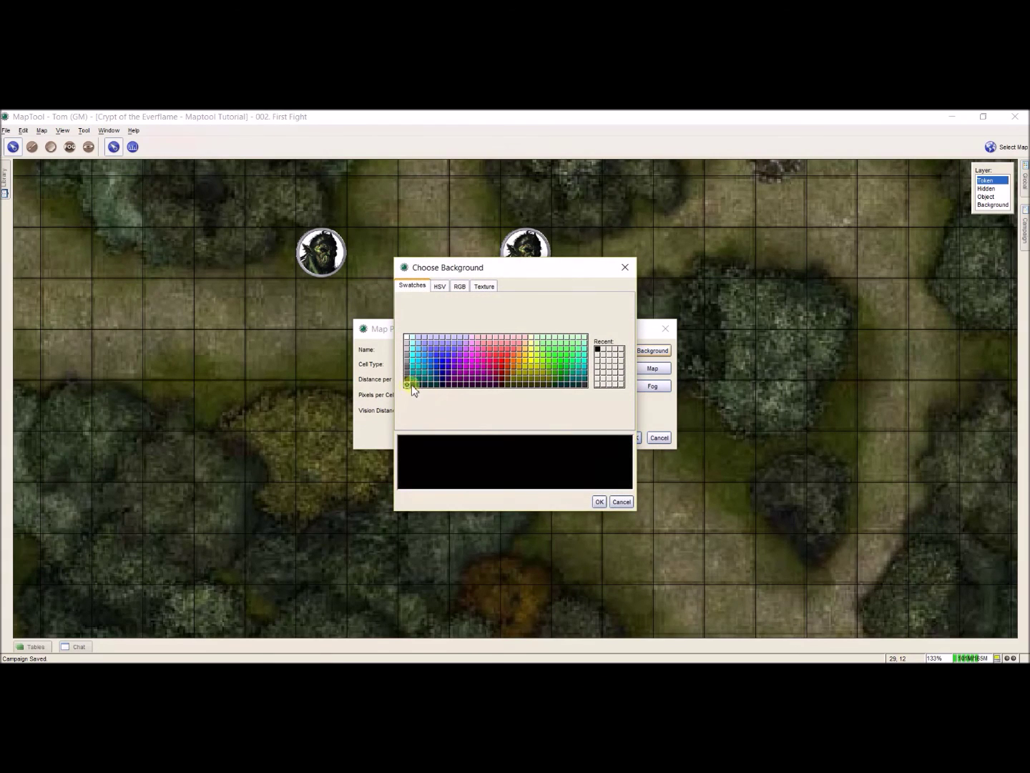
click(601, 503)
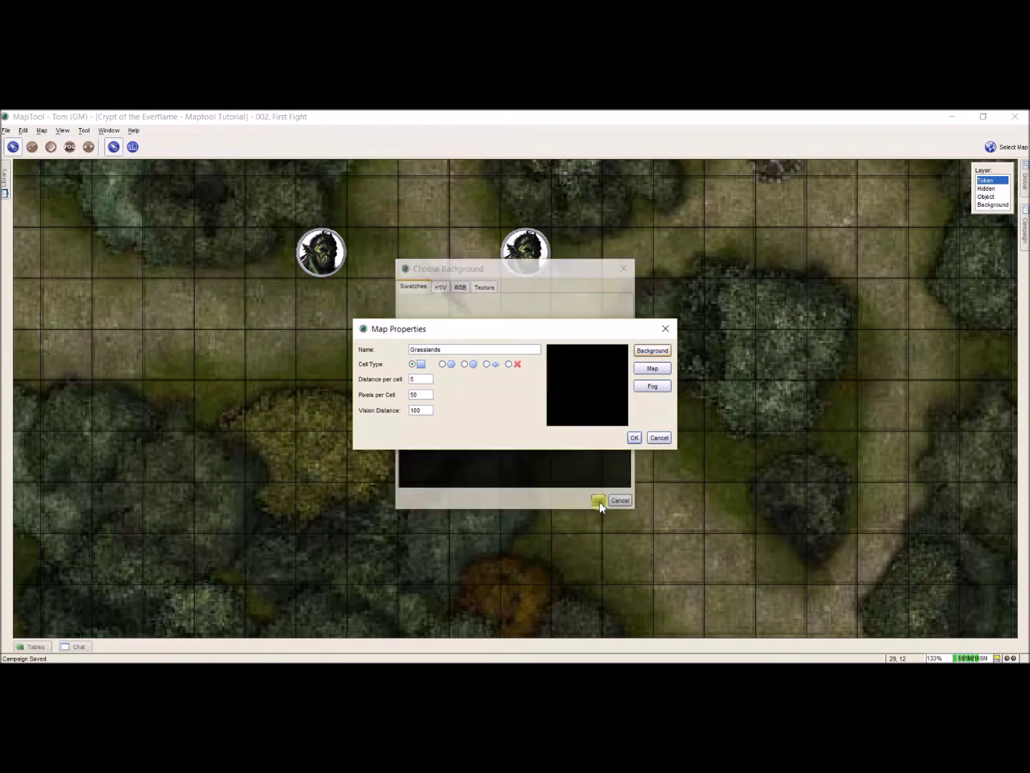
drag(460, 346, 317, 342)
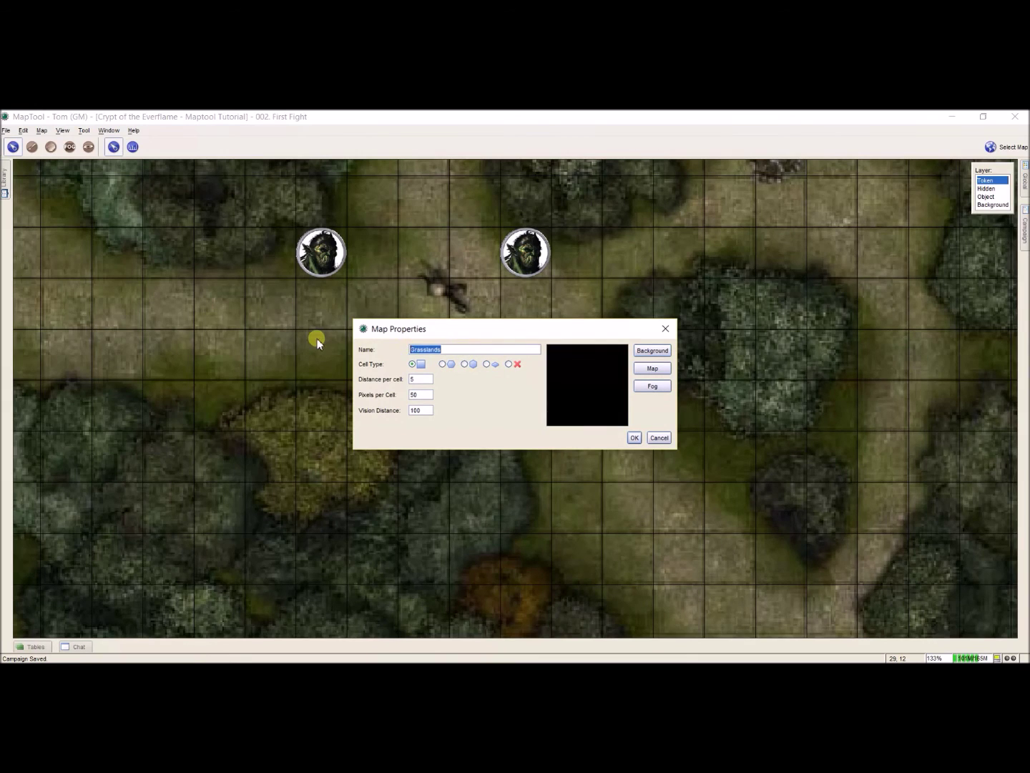
text(000A. Handouts)
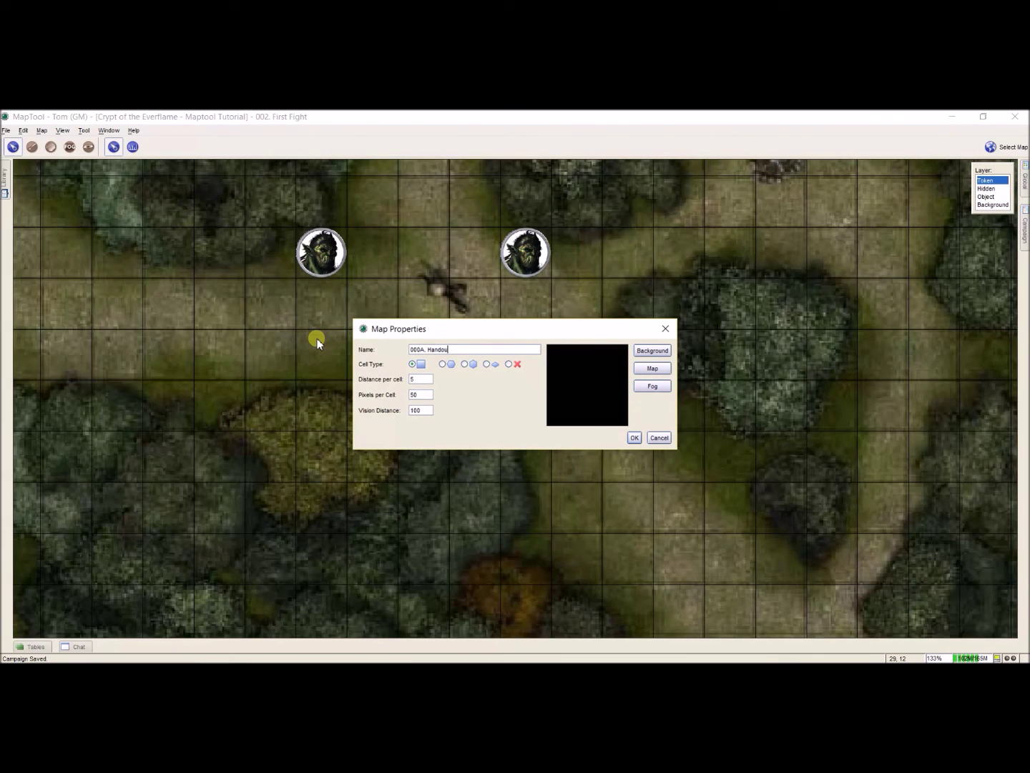